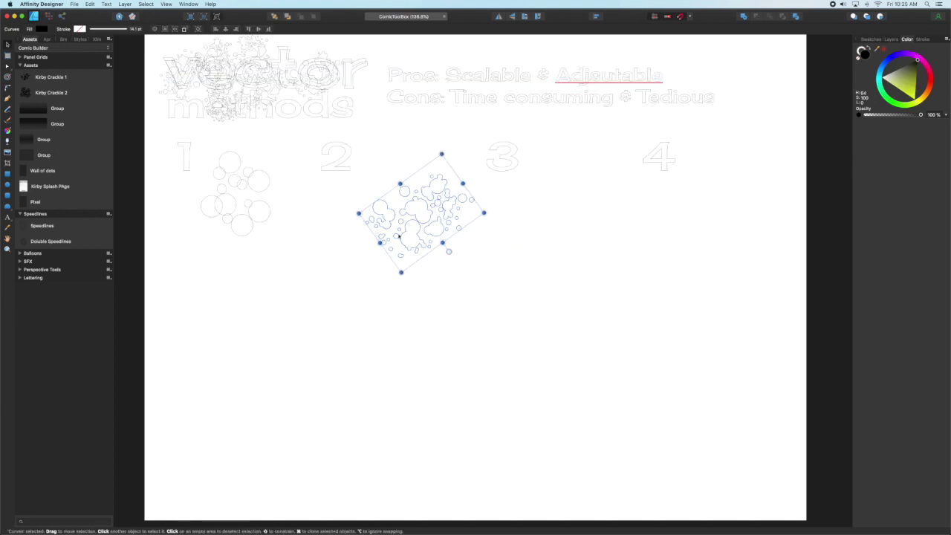
Leave outline view and spread copies of the black dot cluster into an overlapping patch under the number 2.
key(super+y)
drag(399, 237, 412, 266)
drag(463, 283, 418, 285)
drag(435, 253, 401, 243)
drag(402, 243, 365, 263)
drag(348, 295, 375, 301)
drag(378, 269, 442, 259)
drag(439, 291, 427, 268)
Recolor copies of the dot cluster white and overlay them on the black patch to knock out gaps.
key(shift+x)
drag(903, 77, 916, 61)
drag(427, 267, 418, 223)
click(882, 77)
drag(450, 255, 446, 235)
click(917, 60)
click(492, 296)
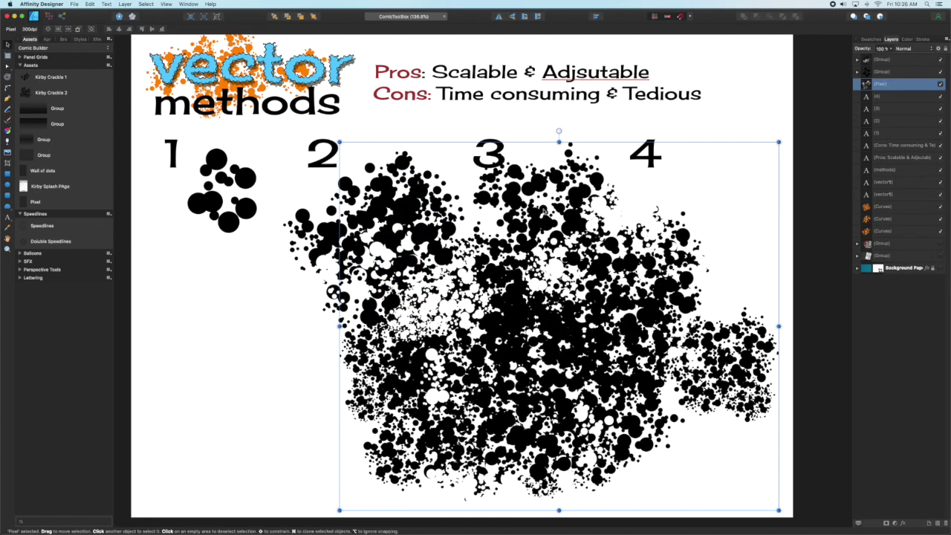
Reposition the large pixel crackle texture beneath the numbers 3 and 4.
drag(545, 257, 562, 267)
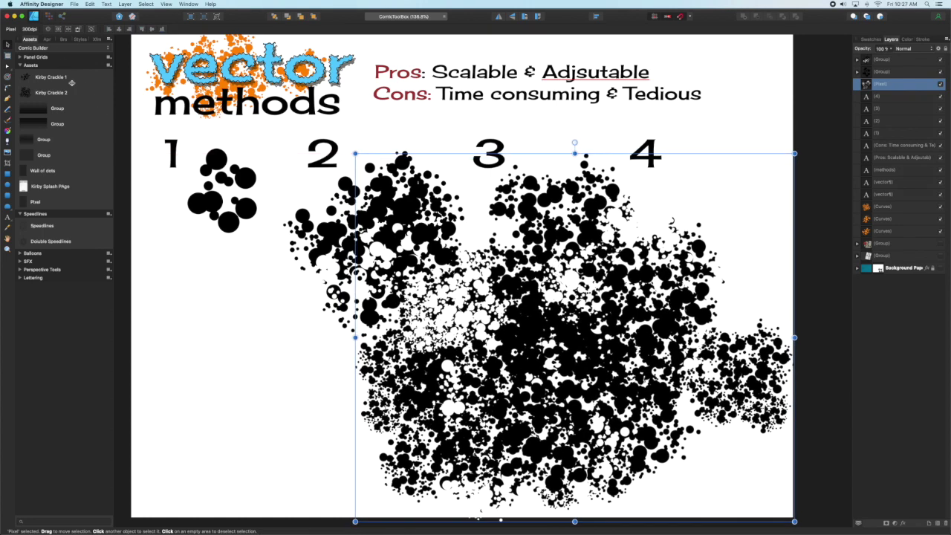
mouse_move(574, 142)
mouse_down()
mouse_move(482, 266)
mouse_move(499, 229)
mouse_up()
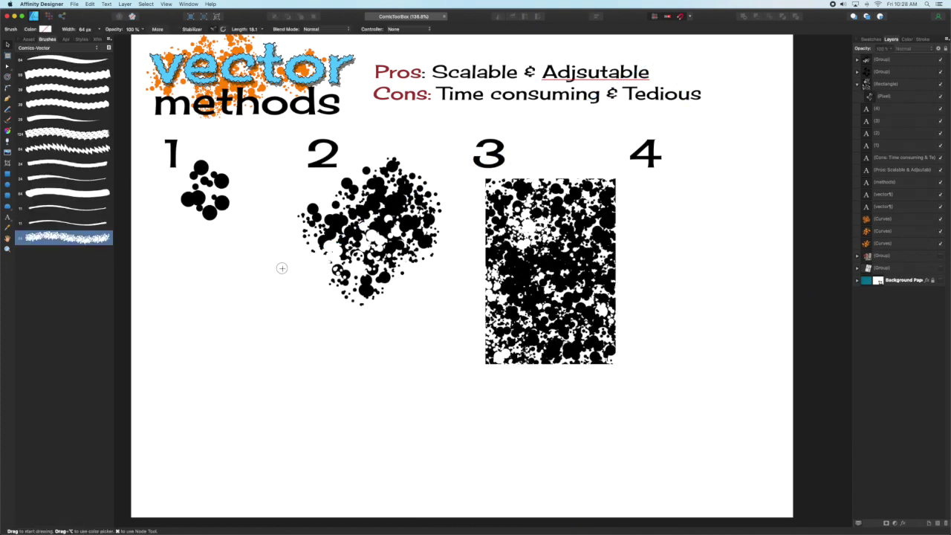
Paint a vertical crackle stroke below the number 4 and set the KirbyBrush width to 145.8 px.
drag(689, 162, 700, 338)
double_click(84, 239)
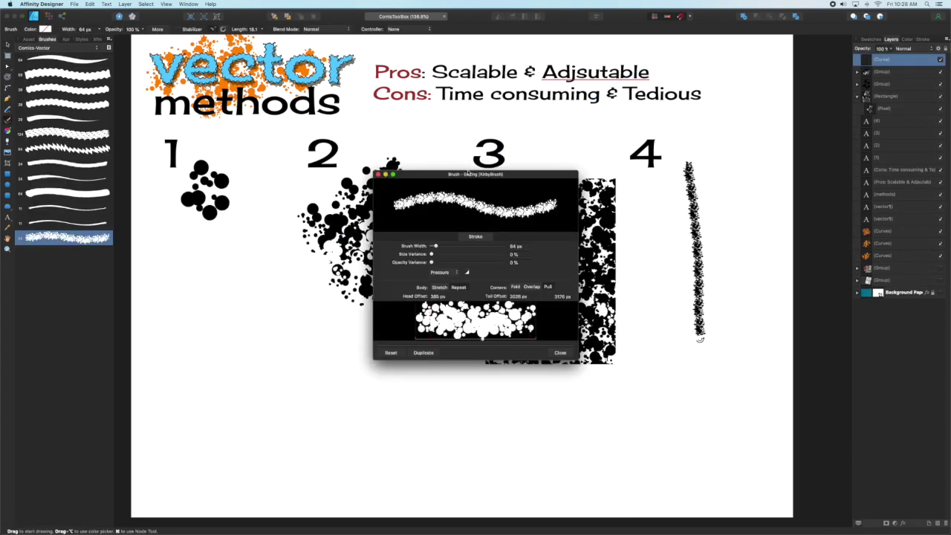
drag(470, 173, 335, 141)
drag(300, 214, 306, 213)
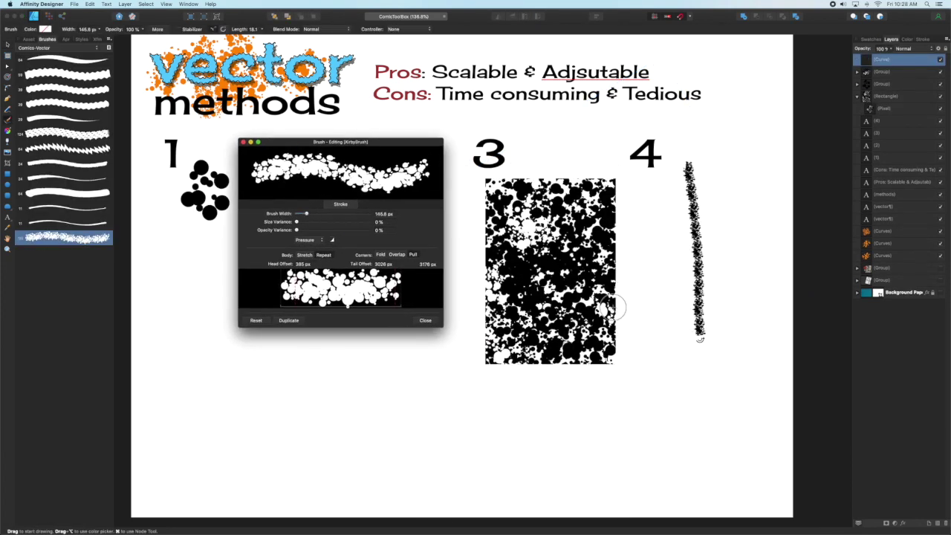
Paint several wide overlapping crackle strokes across the page's lower right area and raise the KirbyBrush's size variance.
drag(728, 362, 538, 449)
mouse_move(679, 393)
mouse_down()
mouse_move(646, 460)
mouse_move(567, 435)
mouse_up()
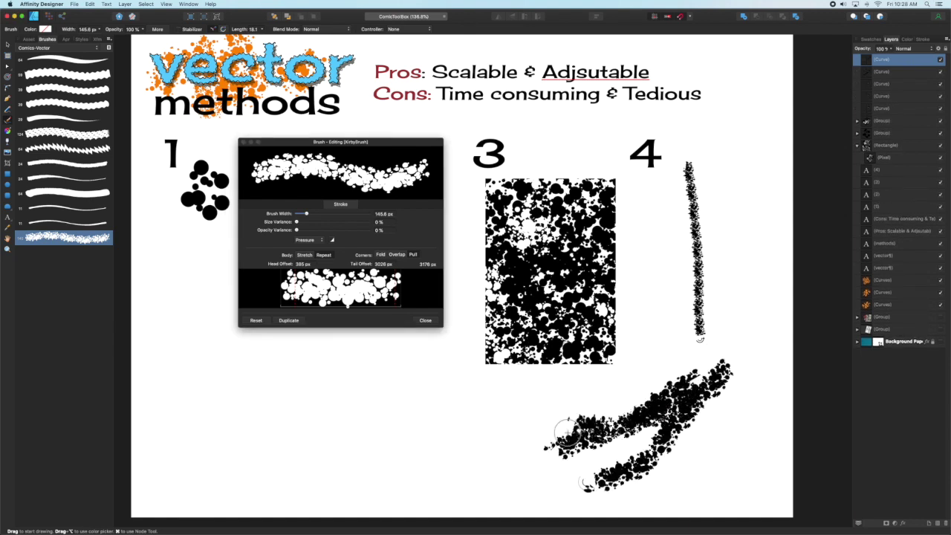
mouse_move(658, 412)
mouse_down()
mouse_move(642, 429)
mouse_move(615, 469)
mouse_up()
drag(679, 379, 675, 358)
drag(632, 438, 773, 339)
drag(729, 363, 624, 439)
drag(661, 390, 555, 444)
drag(635, 457, 731, 418)
drag(298, 221, 339, 222)
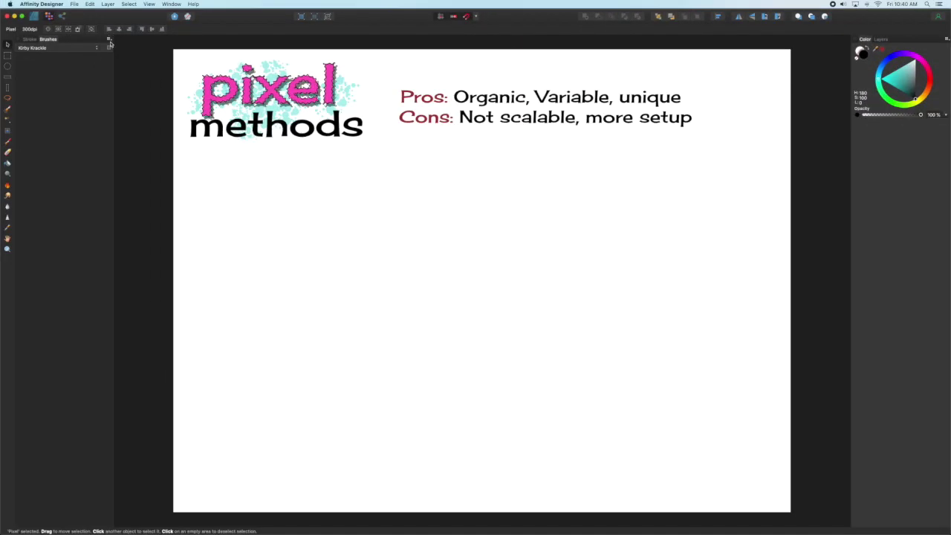
Create a new round brush in the Kirby Krackle category and open it for editing.
click(109, 39)
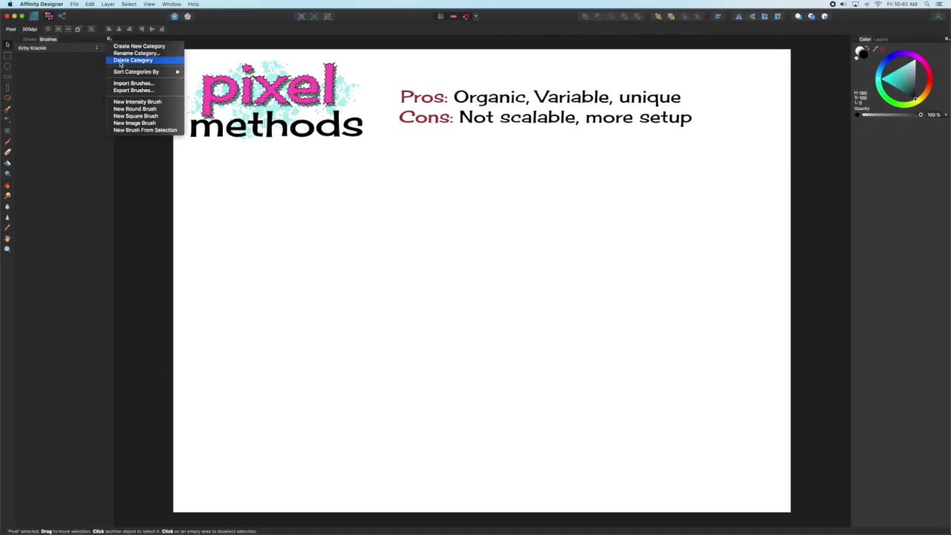
click(130, 109)
double_click(74, 66)
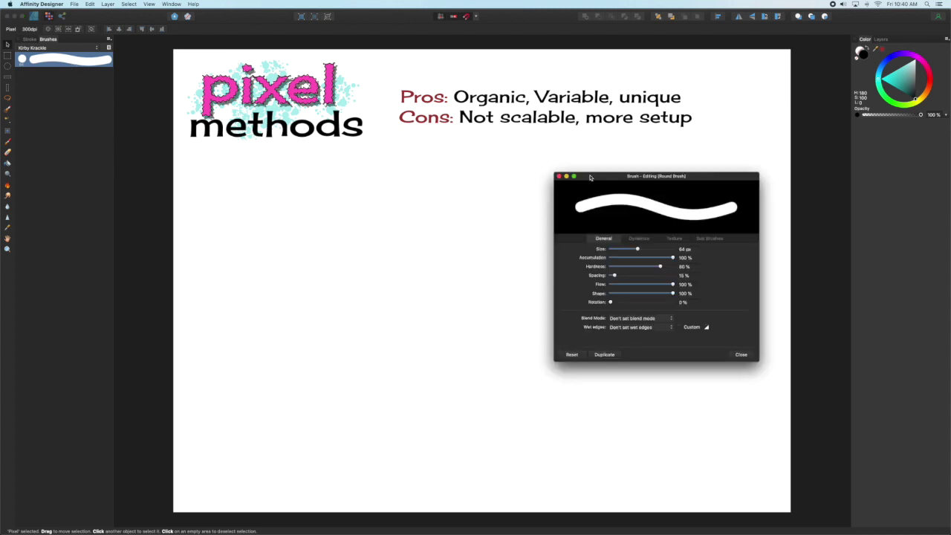
drag(590, 177, 620, 195)
Widen the round brush's spacing and set random jitter: size 67%, Scatter X 244% and Scatter Y 241%.
mouse_move(644, 295)
mouse_down()
mouse_move(675, 292)
mouse_move(672, 272)
mouse_move(682, 267)
mouse_up()
click(668, 255)
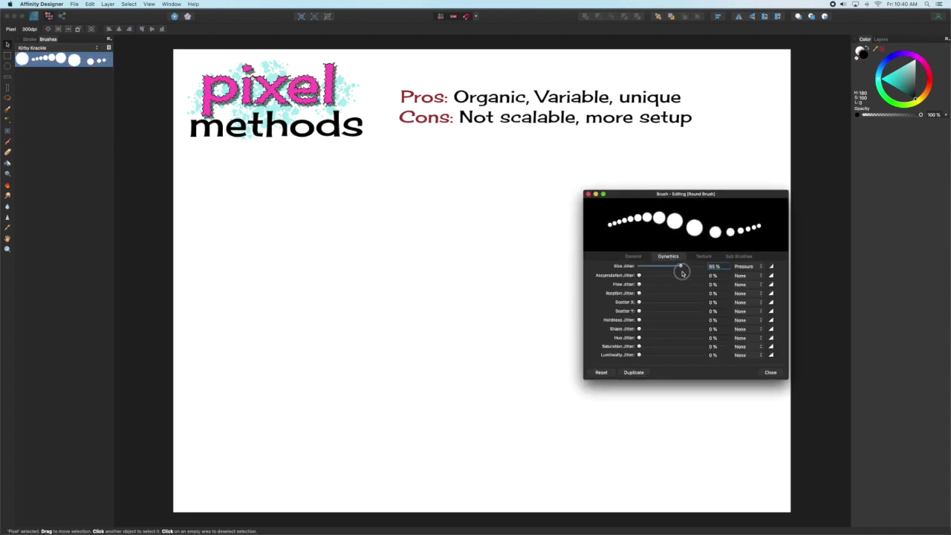
click(747, 266)
click(749, 267)
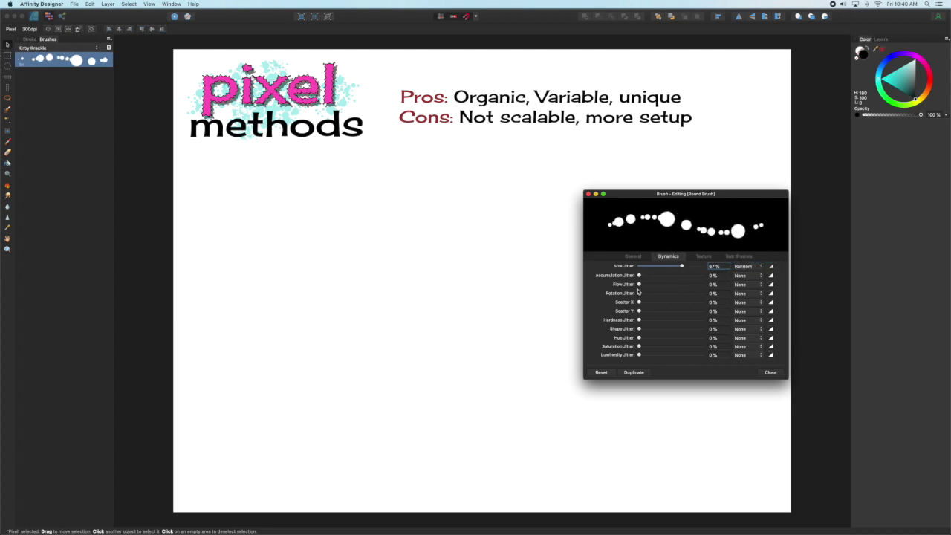
mouse_move(638, 302)
mouse_down()
mouse_move(677, 302)
mouse_move(677, 311)
mouse_up()
Paint a vertical black crackle stroke below the pixel methods title with the Paint Brush tool.
click(310, 217)
key(b)
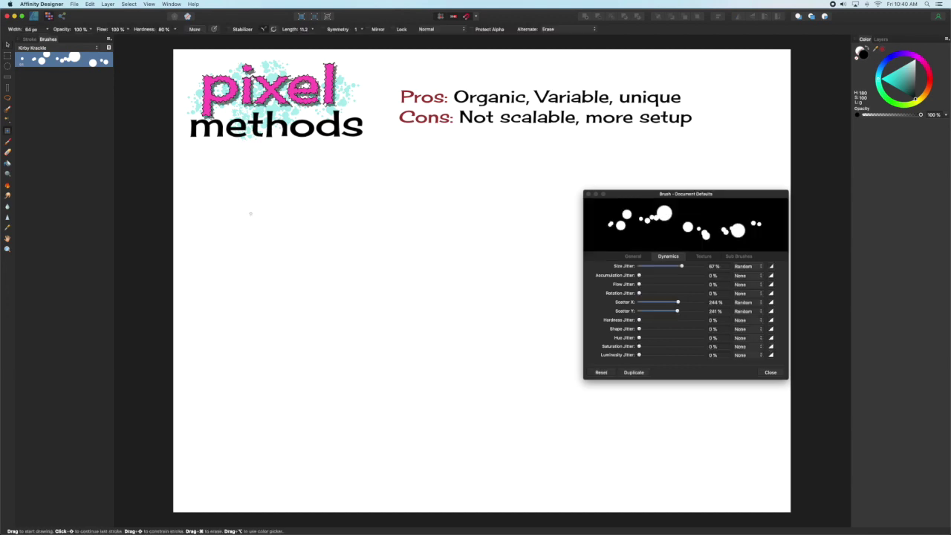
mouse_move(238, 201)
mouse_down()
mouse_move(239, 318)
mouse_move(261, 266)
mouse_move(271, 358)
mouse_move(230, 281)
mouse_move(275, 342)
mouse_up()
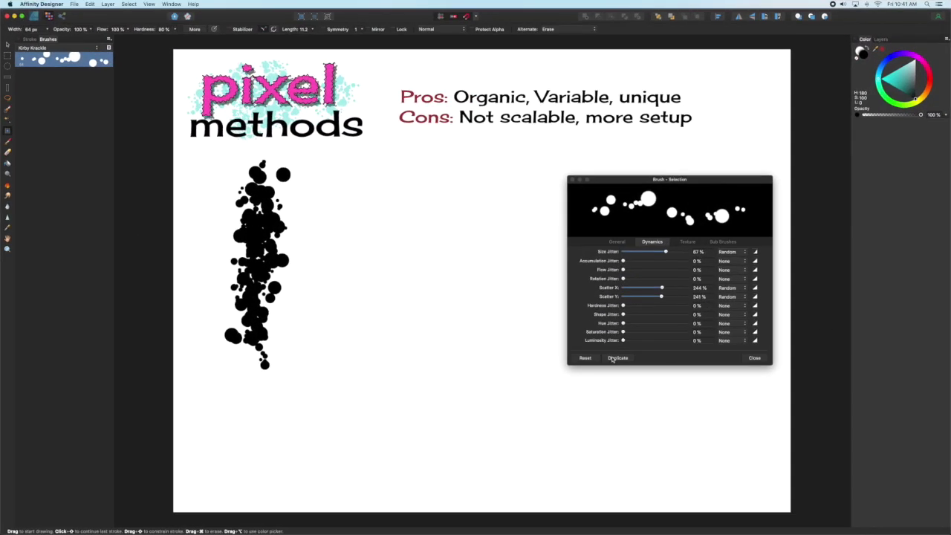
Duplicate the scattered round brush within the Kirby Krackle category.
click(618, 358)
click(617, 358)
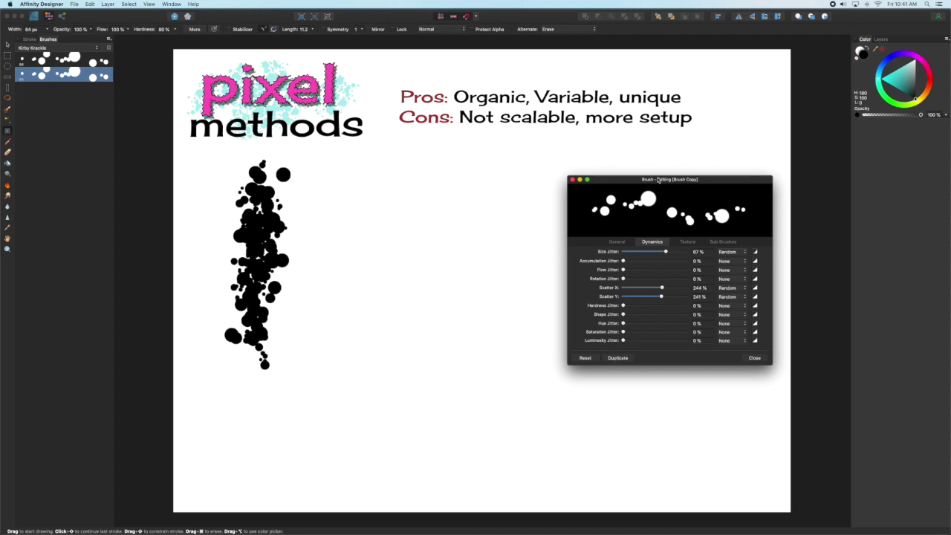
drag(657, 179, 647, 177)
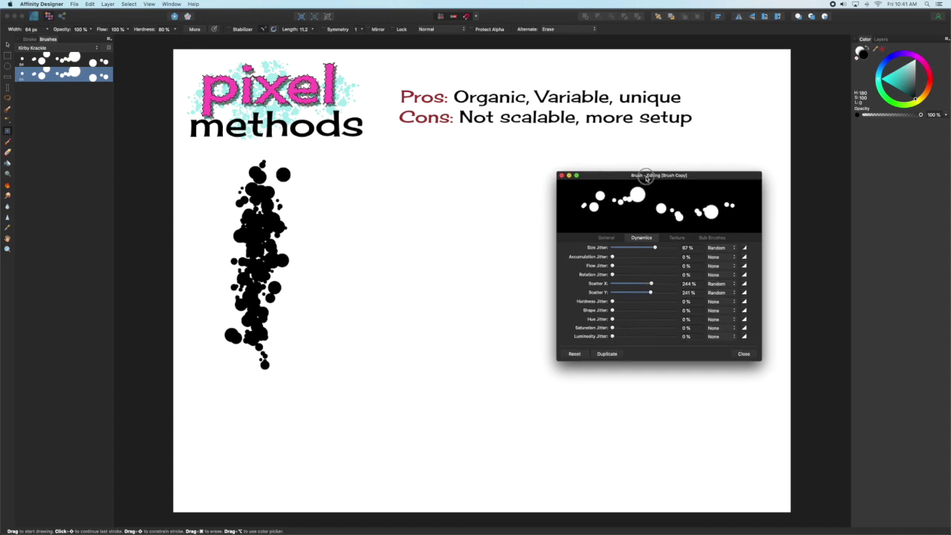
Add a round sub-brush to the brush copy and turn off its size and spacing sync.
click(711, 238)
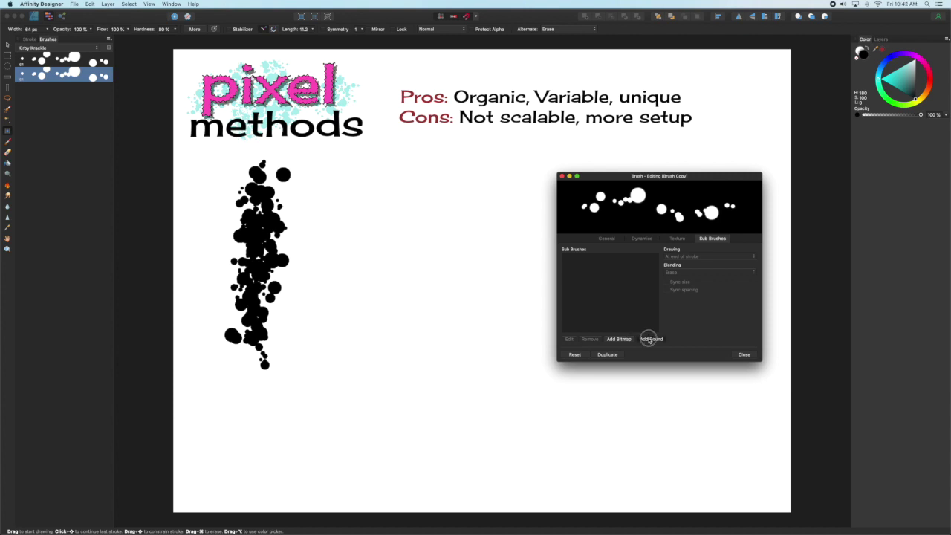
click(651, 339)
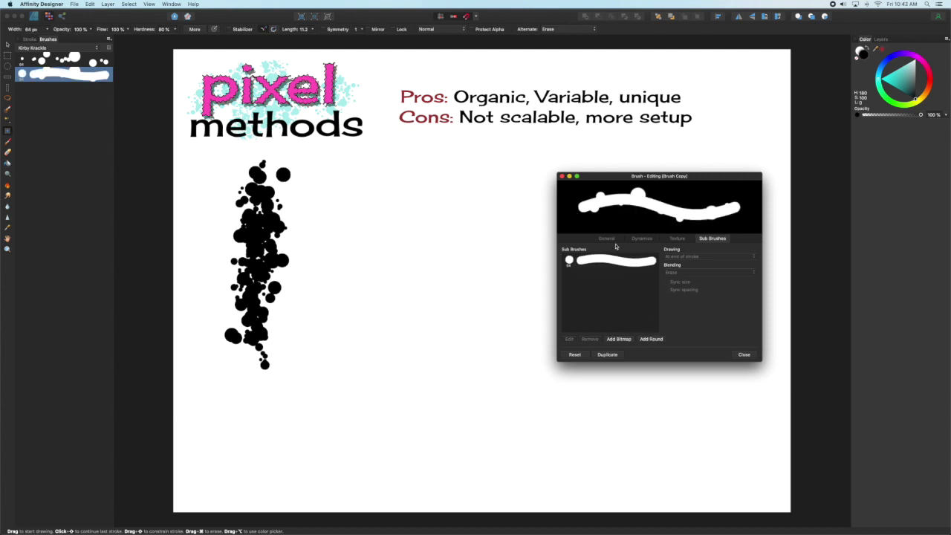
click(630, 263)
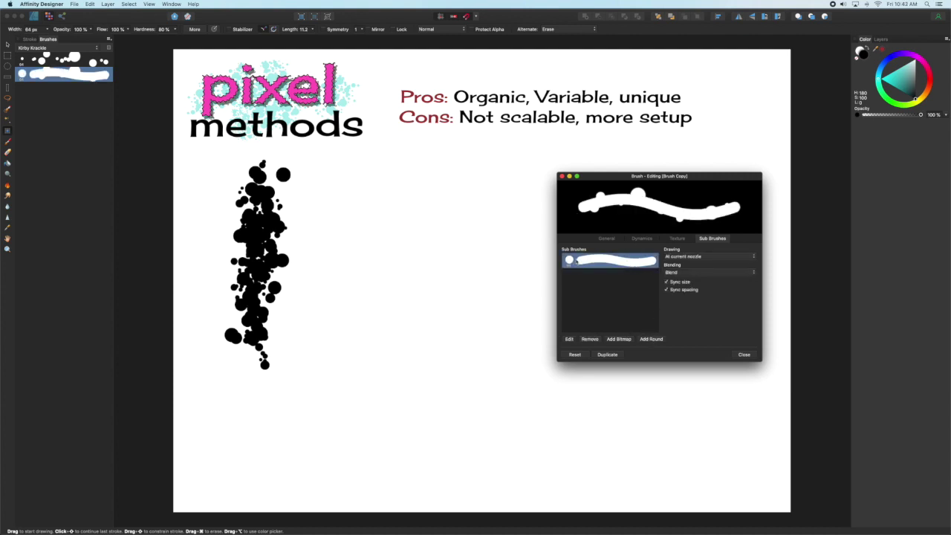
click(667, 290)
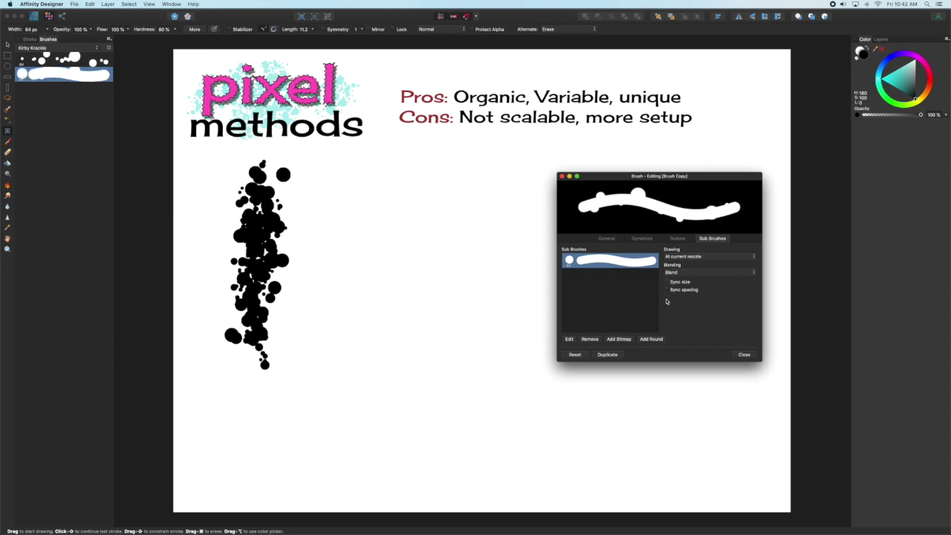
Widen the sub-brush's spacing and set random jitter: size 59%, Scatter X 230% and Scatter Y 331%.
double_click(596, 263)
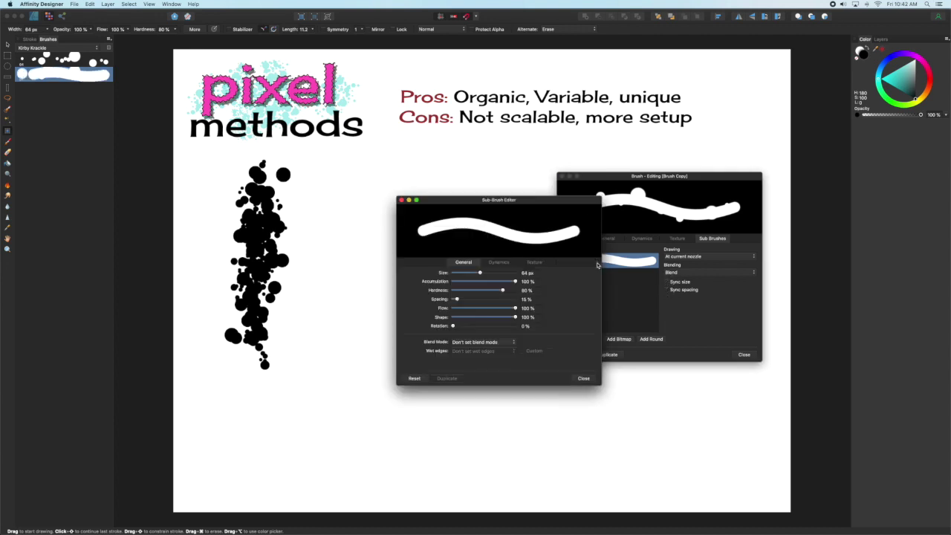
drag(506, 199, 450, 176)
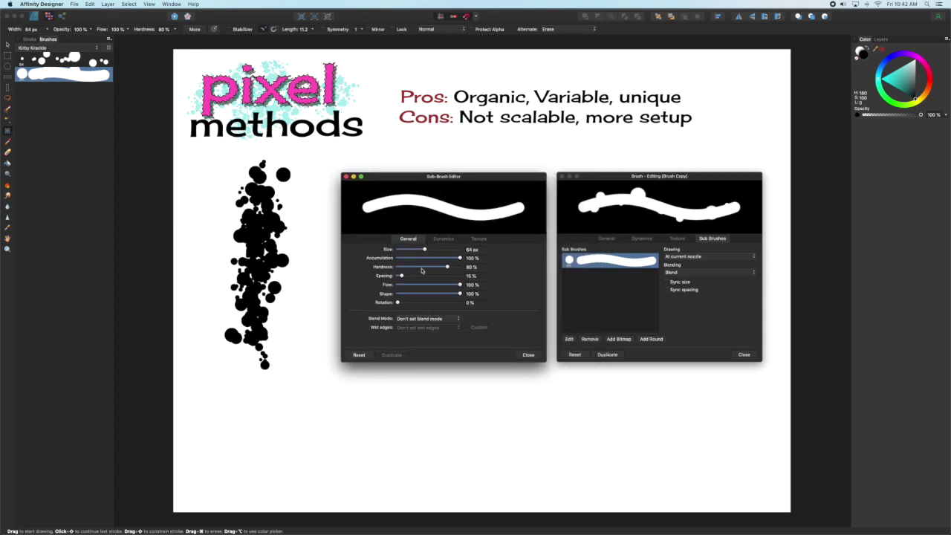
mouse_move(405, 275)
mouse_down()
mouse_move(434, 275)
mouse_move(437, 249)
mouse_move(410, 248)
mouse_move(434, 249)
mouse_up()
click(442, 240)
click(503, 251)
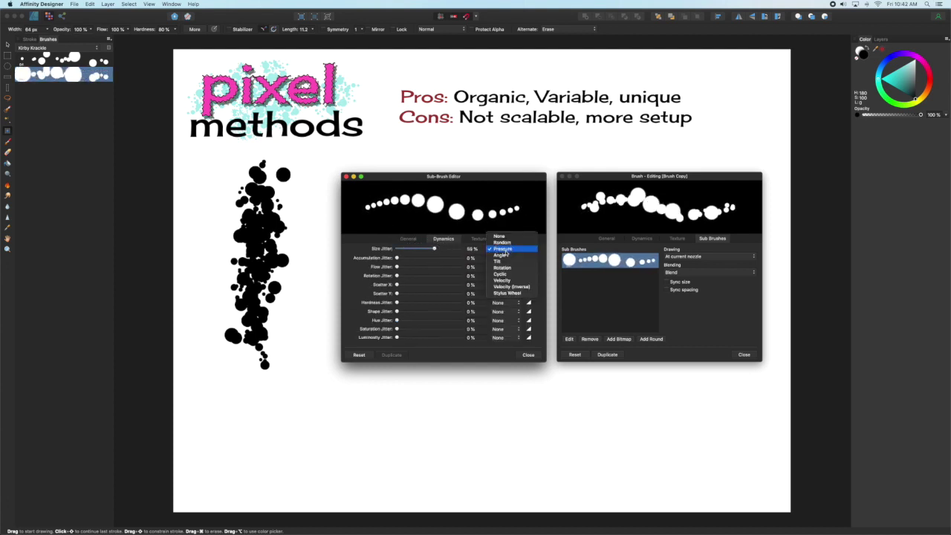
click(502, 256)
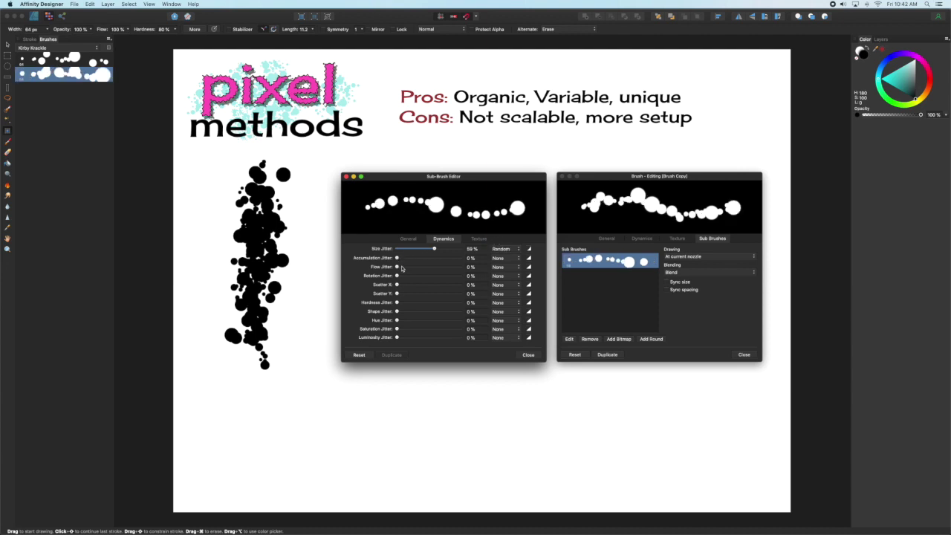
drag(405, 286, 450, 294)
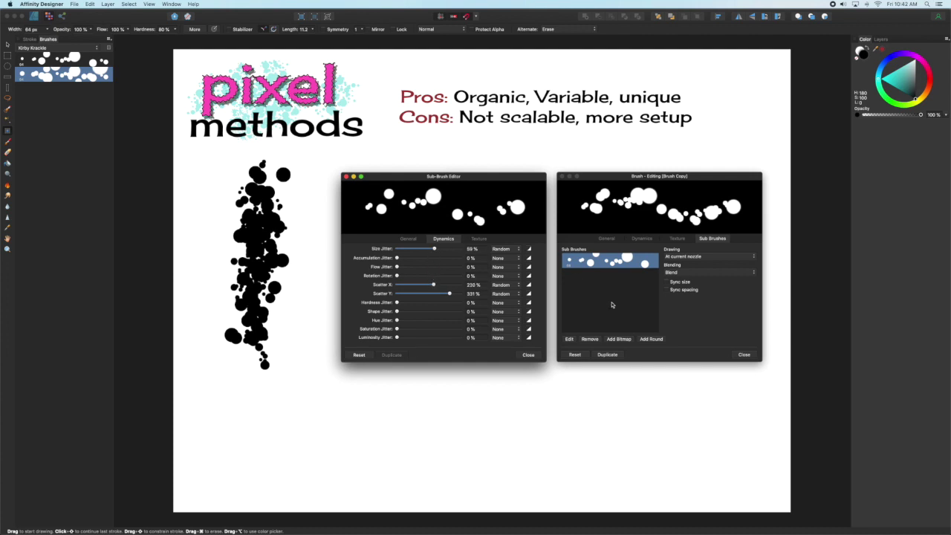
Set the sub-brush to draw behind the current nozzle with Erase blending.
click(702, 257)
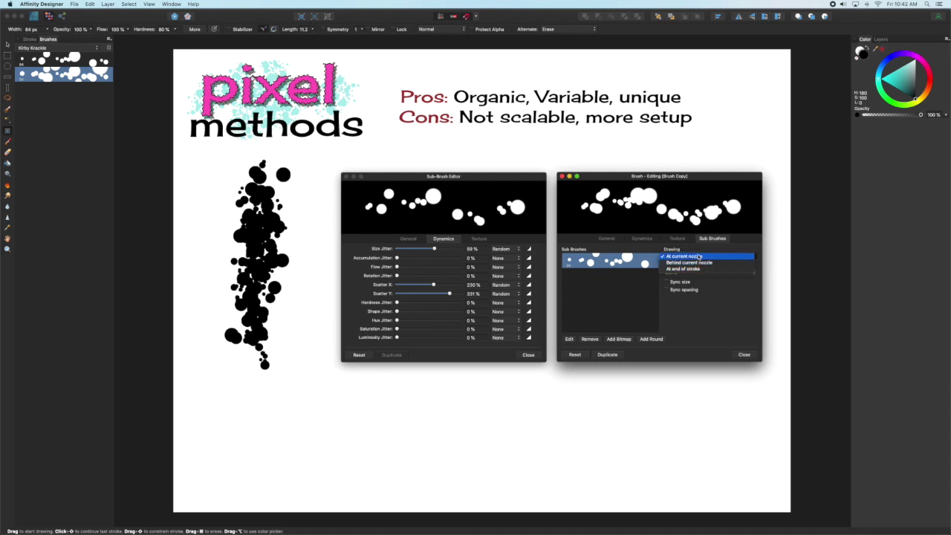
click(700, 263)
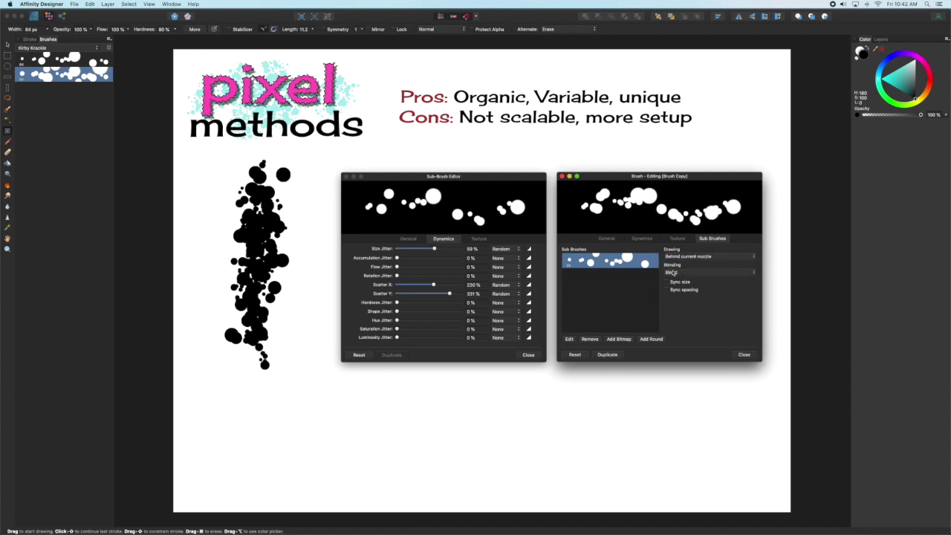
click(679, 274)
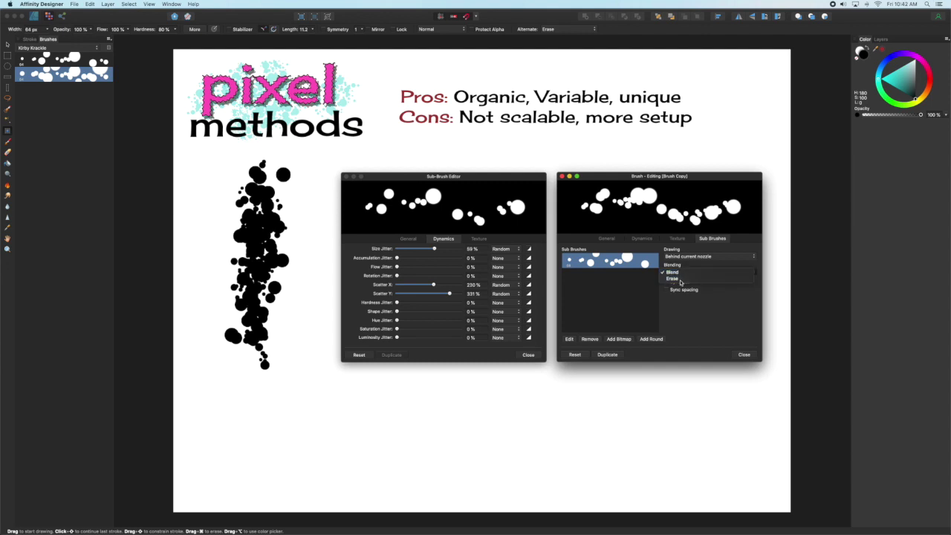
click(685, 289)
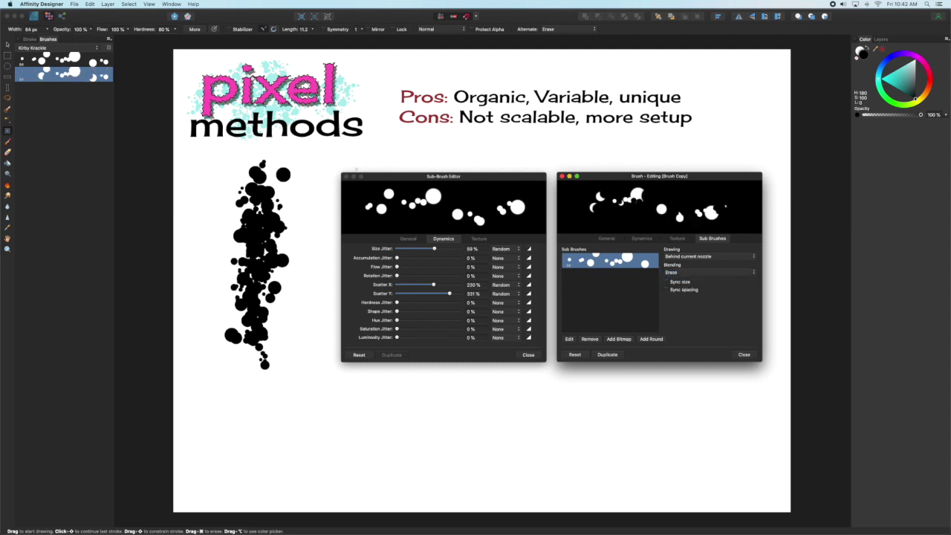
Close the sub-brush editor and paint a second vertical crackle stroke beside the first with the brush copy.
click(345, 177)
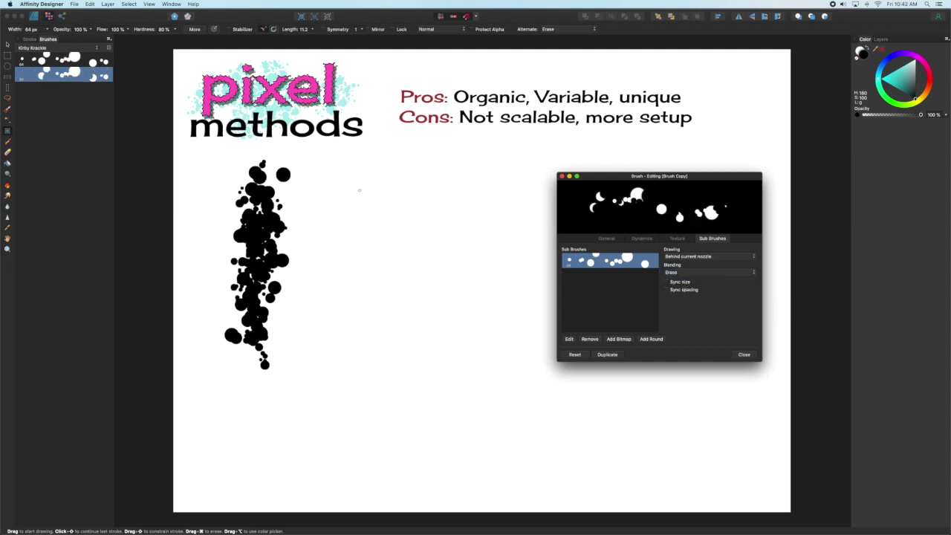
mouse_move(360, 182)
mouse_down()
mouse_move(356, 271)
mouse_move(368, 331)
mouse_move(383, 245)
mouse_move(355, 237)
mouse_move(383, 316)
mouse_up()
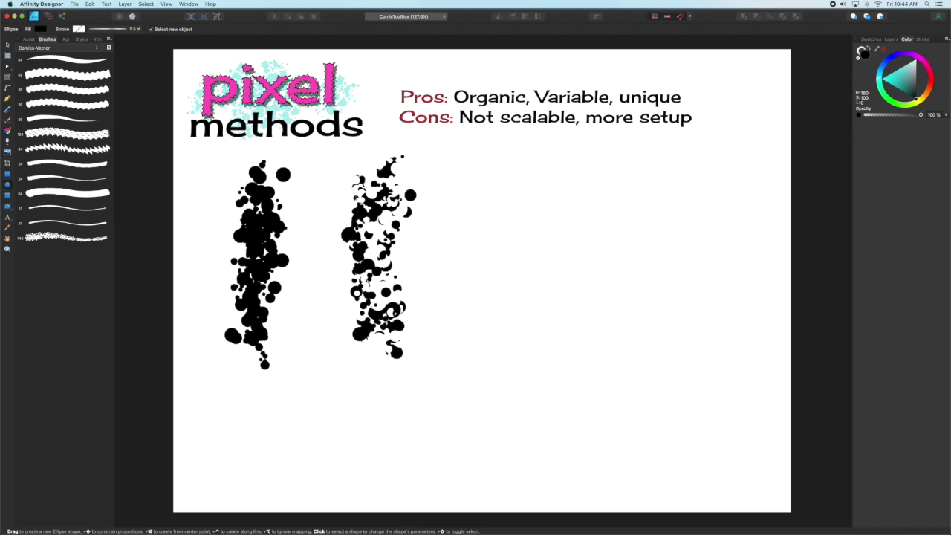
Draw four equal black circles in a two-by-two arrangement to the right of the crackle strokes.
drag(491, 205, 503, 285)
key(v)
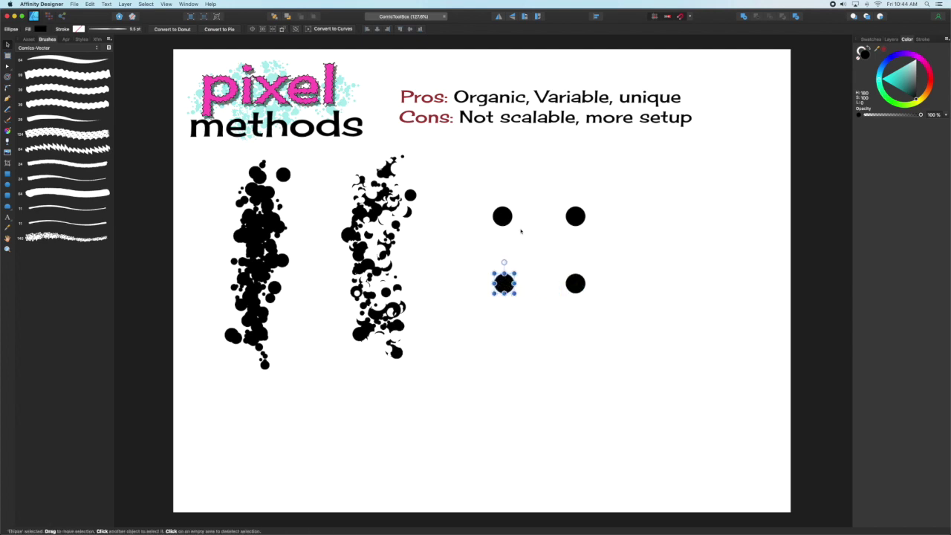
Attach a small circle copy to the lower right edge of the upper-left circle and copy it to the lower-left circle.
click(520, 231)
scroll(511, 233, up, 3)
click(504, 283)
click(505, 223)
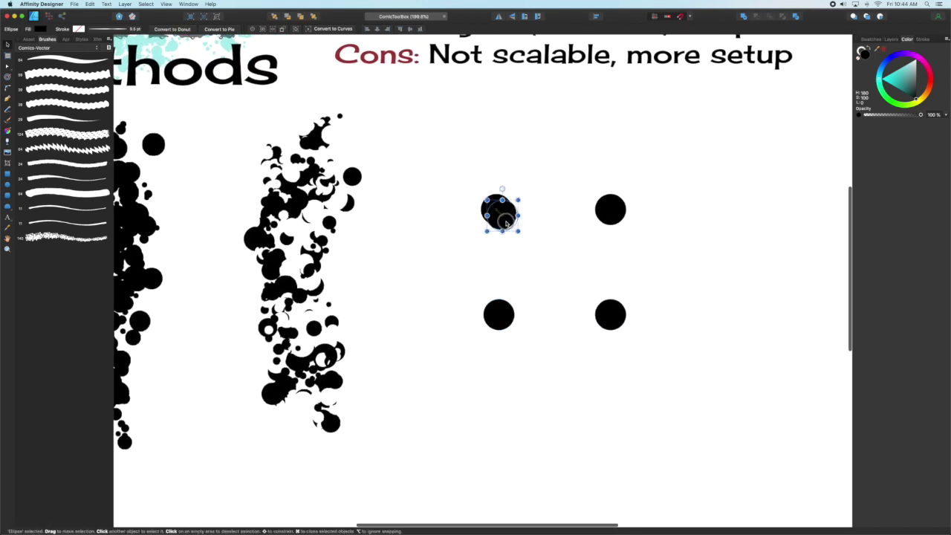
mouse_move(506, 223)
mouse_down()
mouse_move(523, 235)
mouse_move(510, 221)
mouse_move(490, 301)
mouse_move(499, 294)
mouse_up()
click(527, 231)
Place duplicates of the small circle around the top of the lower-left circle.
click(490, 295)
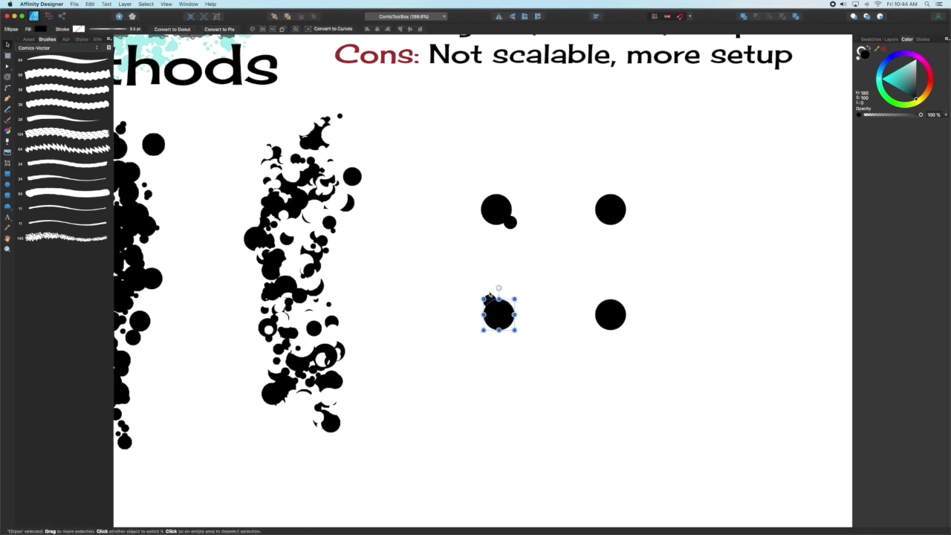
click(488, 295)
click(489, 299)
super+drag(490, 300, 511, 304)
super+drag(511, 304, 506, 286)
click(517, 285)
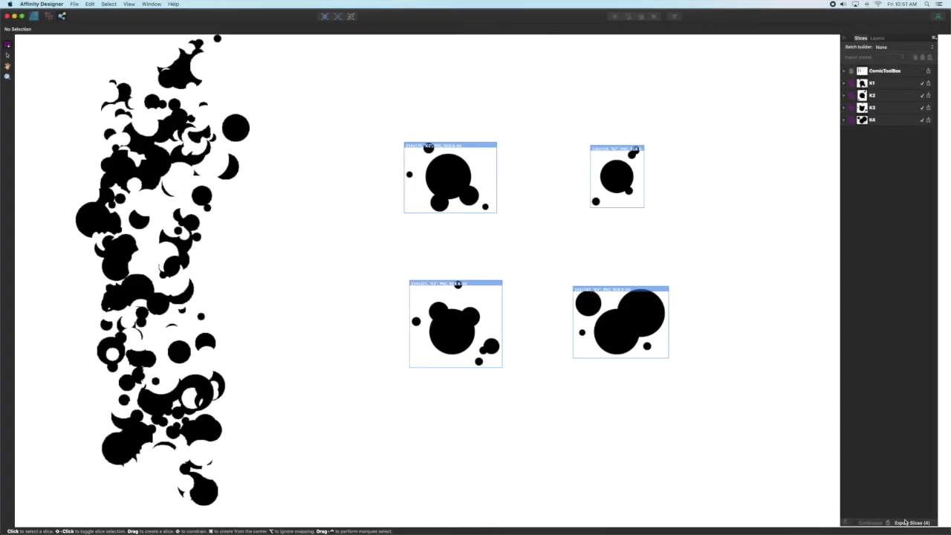
Export the four dot cluster slices K1 to K4 as PNG files.
click(905, 523)
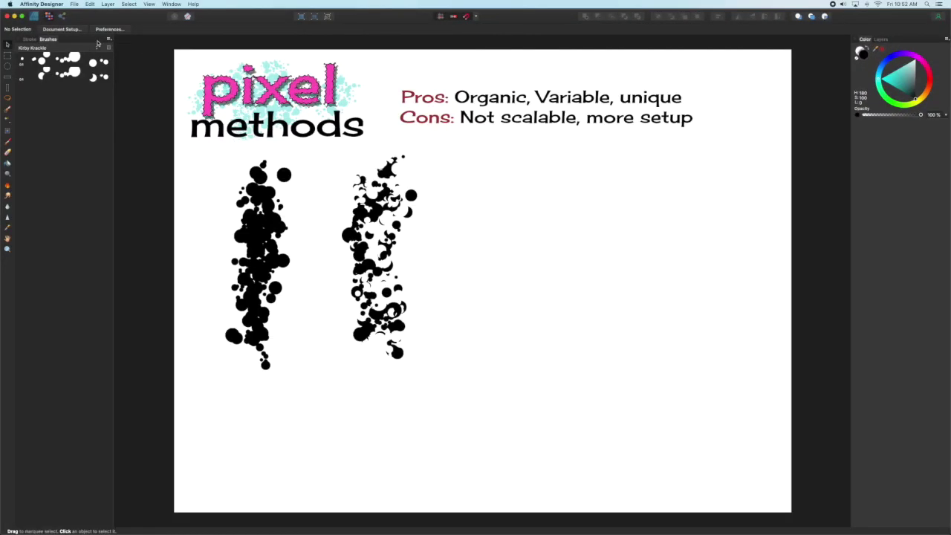
Create a new brush from K1.png on the Desktop in the Kirby Krackle category.
click(108, 39)
click(142, 101)
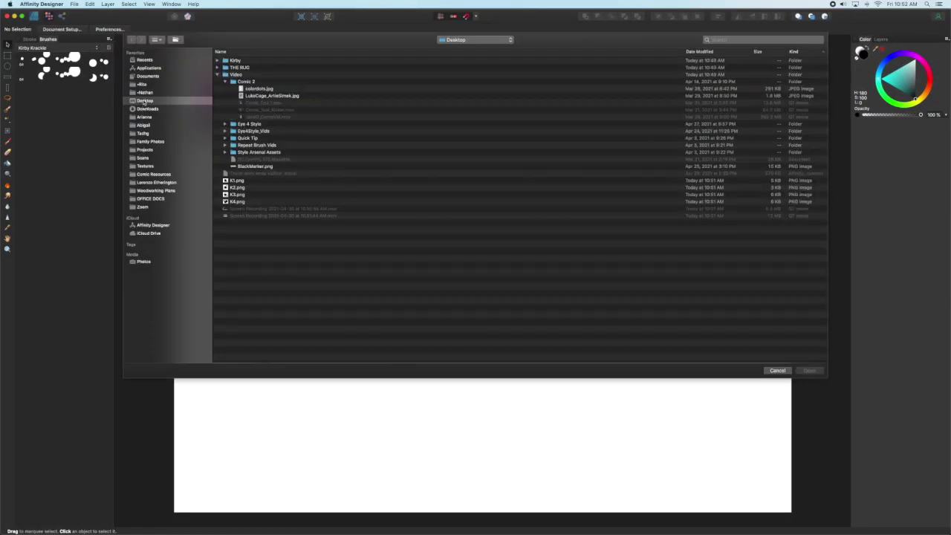
click(234, 181)
key(Return)
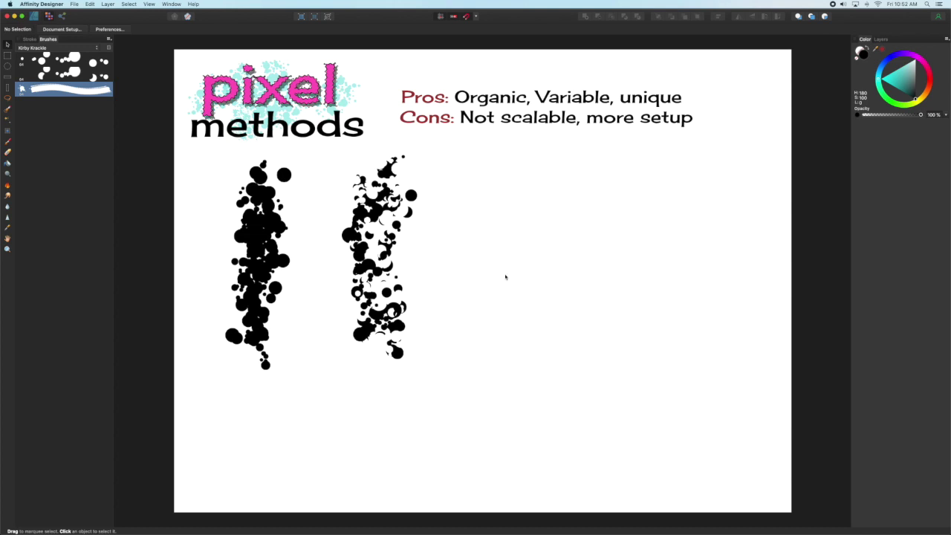
Set the K1 brush's spacing to 79%, size jitter to 48%, scatter X to 189%, scatter Y to 150% and rotation jitter to 100%, all jitters random.
double_click(59, 91)
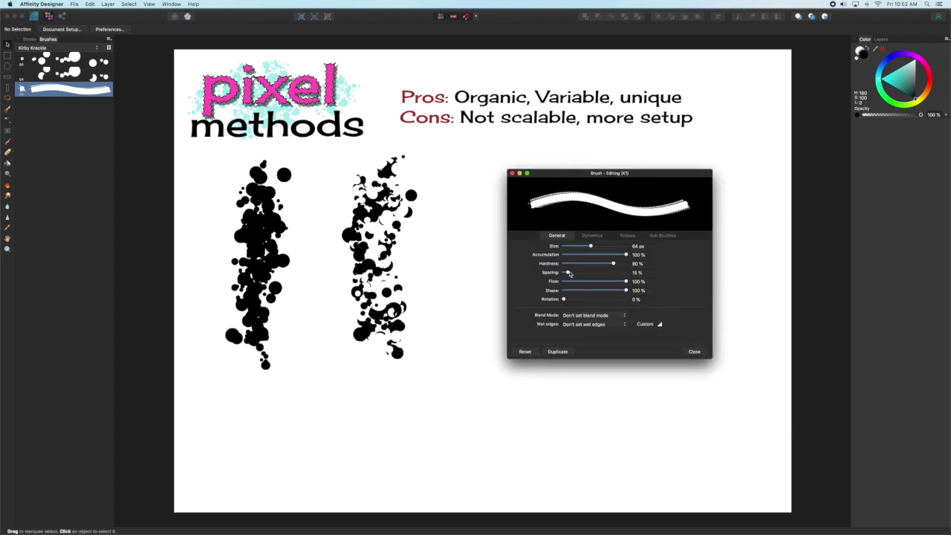
mouse_move(571, 272)
mouse_down()
mouse_move(589, 273)
mouse_move(607, 299)
mouse_move(586, 290)
mouse_move(593, 281)
mouse_up()
click(597, 236)
drag(563, 245, 593, 245)
click(667, 245)
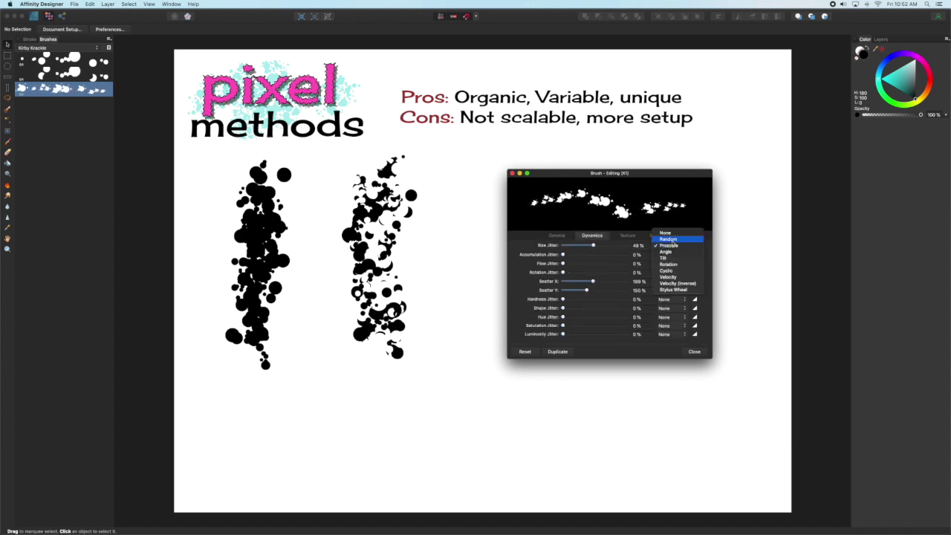
click(667, 245)
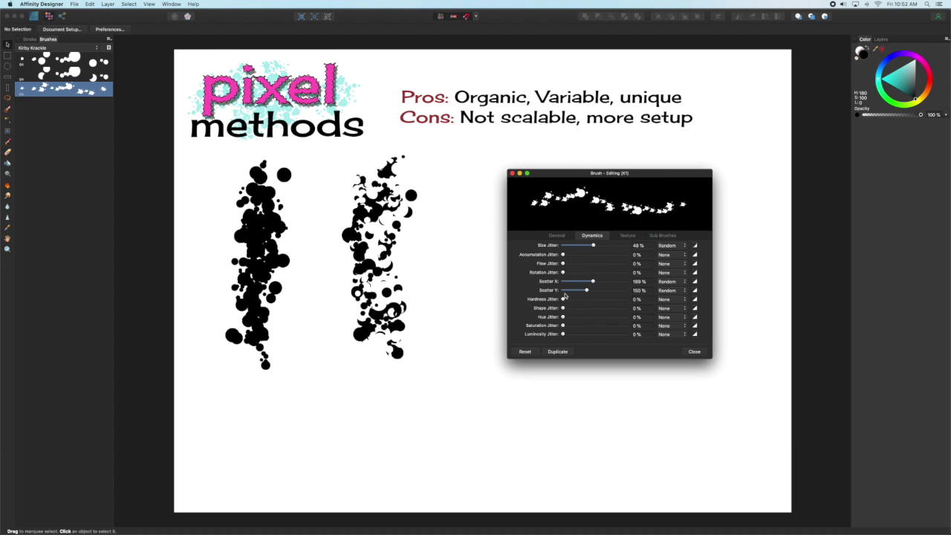
drag(563, 272, 612, 273)
Paint a vertical 64 px test stroke with the K1 brush to the right of the two existing crackle strokes.
drag(548, 174, 609, 169)
key(b)
drag(490, 175, 491, 303)
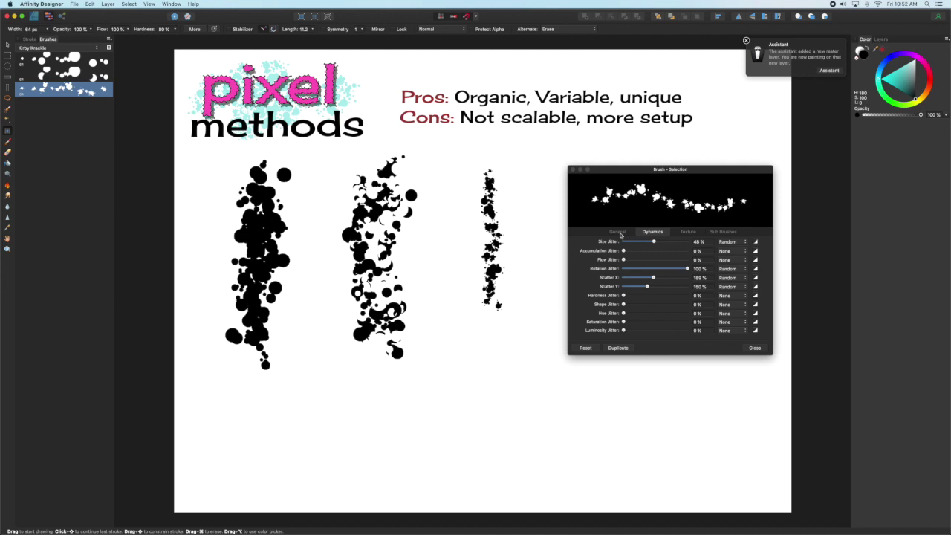
Paint a larger stroke beside the first at a brush size of 205.4 px and more clusters around it at 92.9 px.
click(617, 232)
drag(657, 243, 661, 243)
mouse_move(511, 175)
mouse_down()
mouse_move(509, 319)
mouse_move(518, 324)
mouse_up()
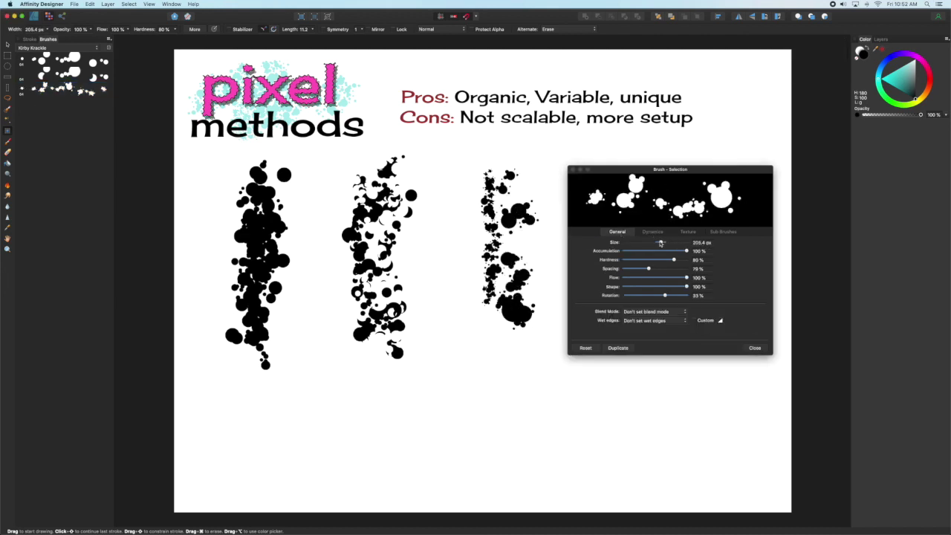
drag(662, 243, 653, 243)
mouse_move(477, 210)
mouse_down()
mouse_move(494, 367)
mouse_move(524, 245)
mouse_up()
Fine-tune the brush size, set its size jitter to 35%, and fill out the third crackle stroke with more clusters.
click(654, 241)
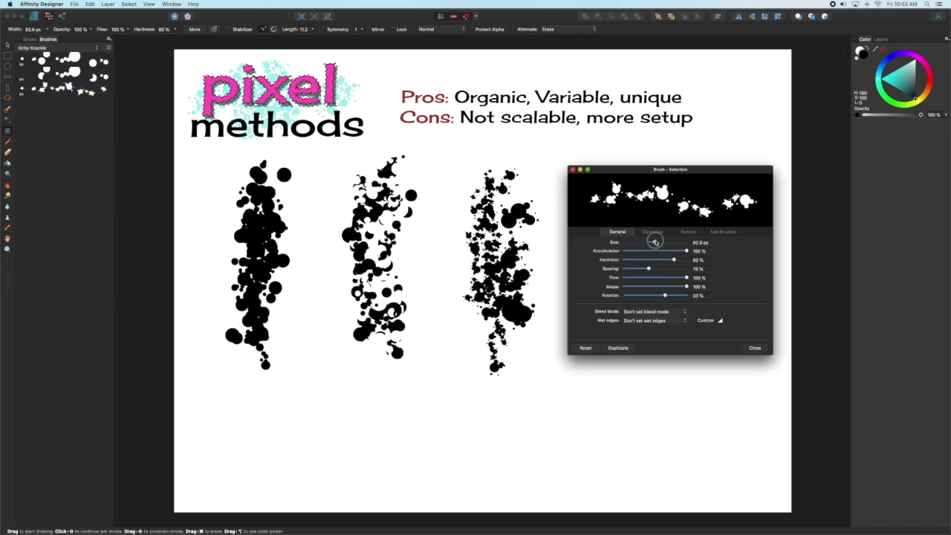
click(652, 232)
mouse_move(537, 211)
mouse_down()
mouse_move(520, 275)
mouse_move(496, 222)
mouse_up()
Add K2.png, K3.png and K4.png as extra texture nozzles of the K1 brush.
mouse_move(710, 229)
mouse_down()
mouse_move(741, 227)
mouse_move(734, 221)
mouse_up()
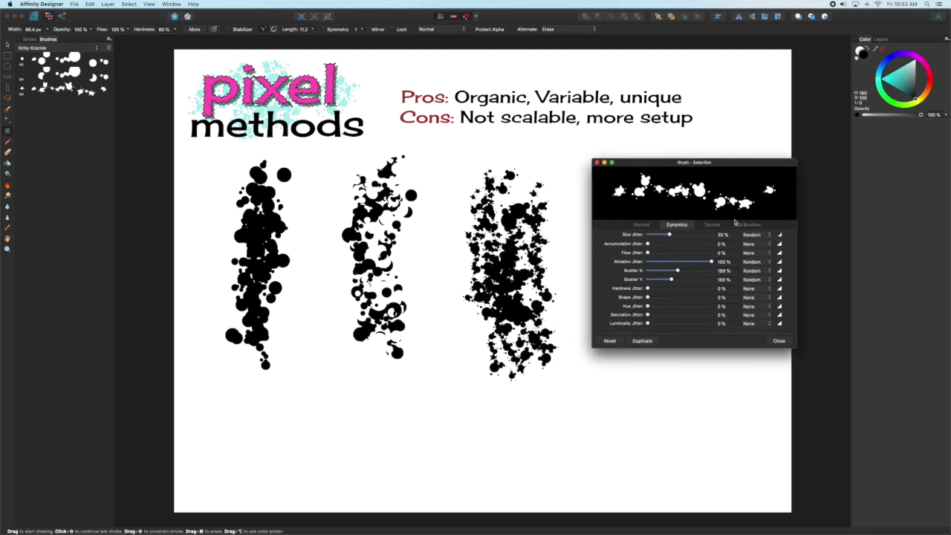
click(744, 225)
click(713, 224)
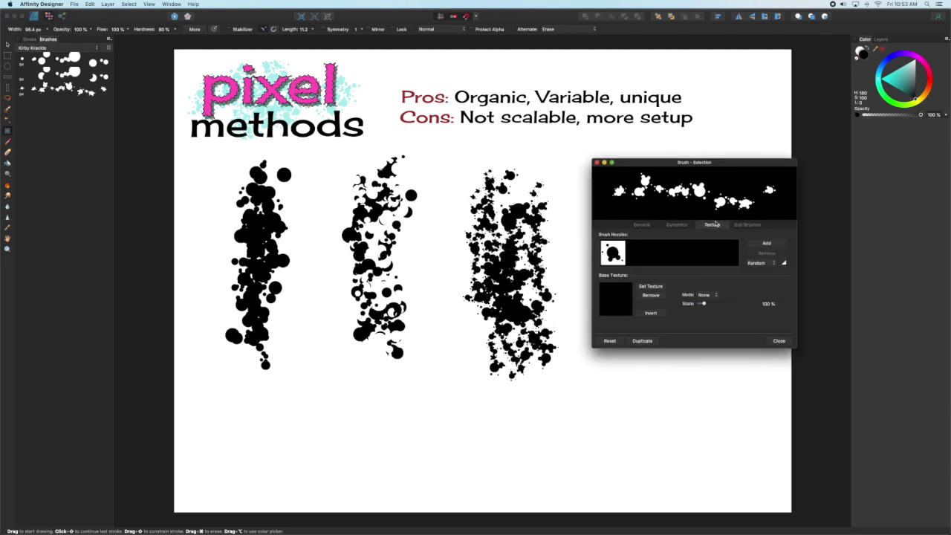
click(765, 245)
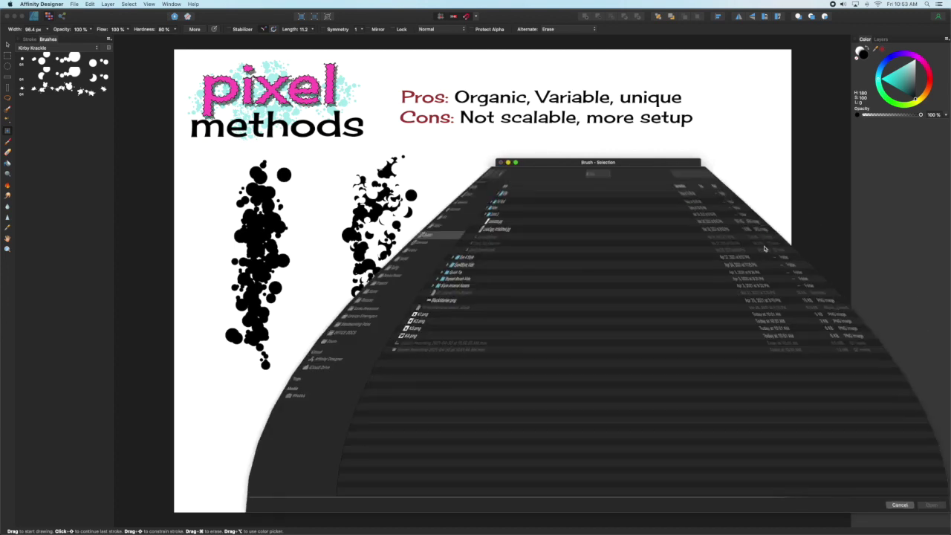
click(363, 324)
double_click(366, 324)
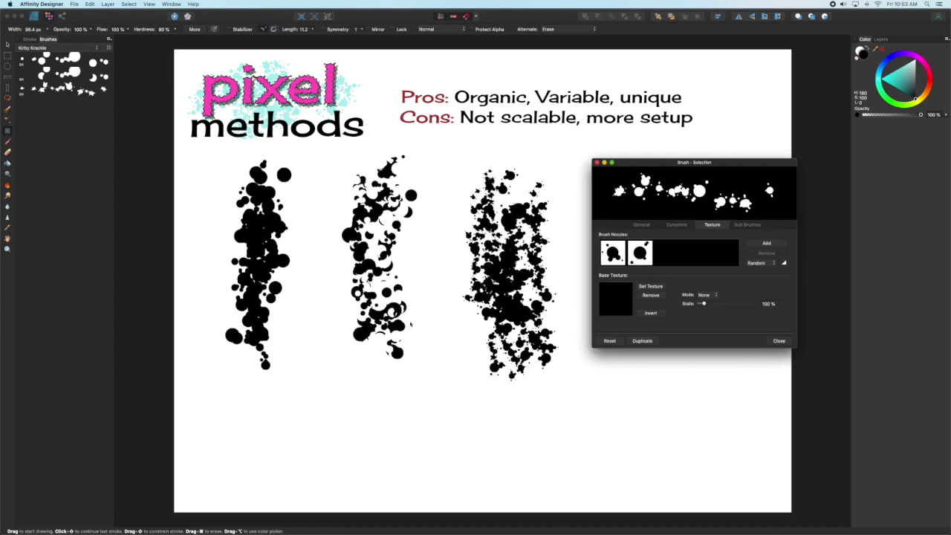
click(768, 246)
double_click(366, 332)
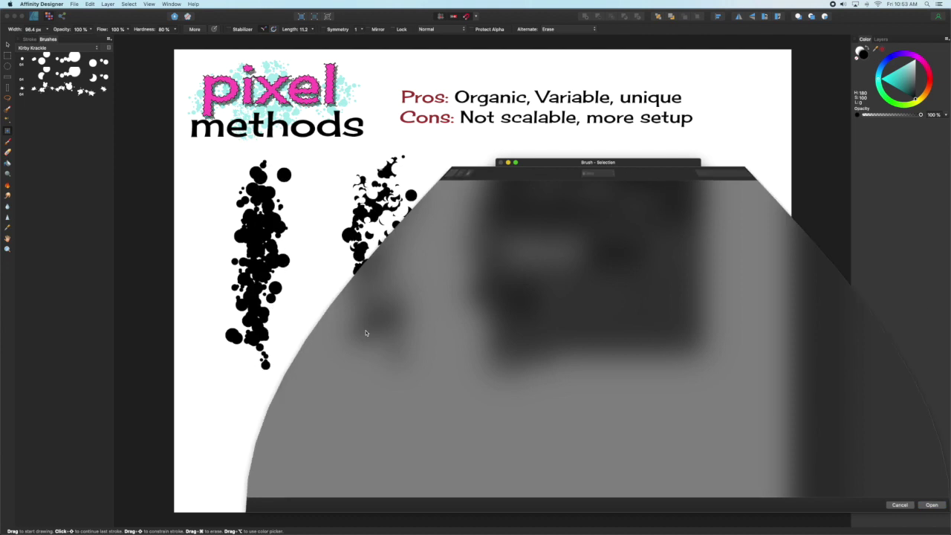
click(765, 244)
double_click(364, 336)
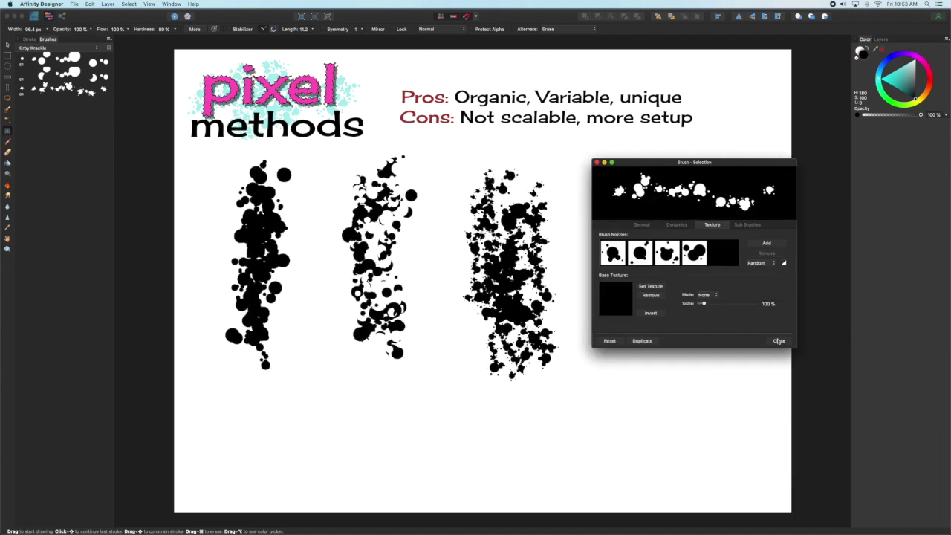
Paint a tall, wide crackle column with the four-nozzle brush to the right of the third stroke.
drag(679, 167, 828, 154)
mouse_move(608, 181)
mouse_down()
mouse_move(609, 347)
mouse_move(626, 361)
mouse_move(636, 182)
mouse_move(627, 332)
mouse_move(644, 192)
mouse_move(637, 205)
mouse_move(618, 179)
mouse_move(639, 392)
mouse_move(610, 326)
mouse_move(637, 180)
mouse_move(642, 320)
mouse_up()
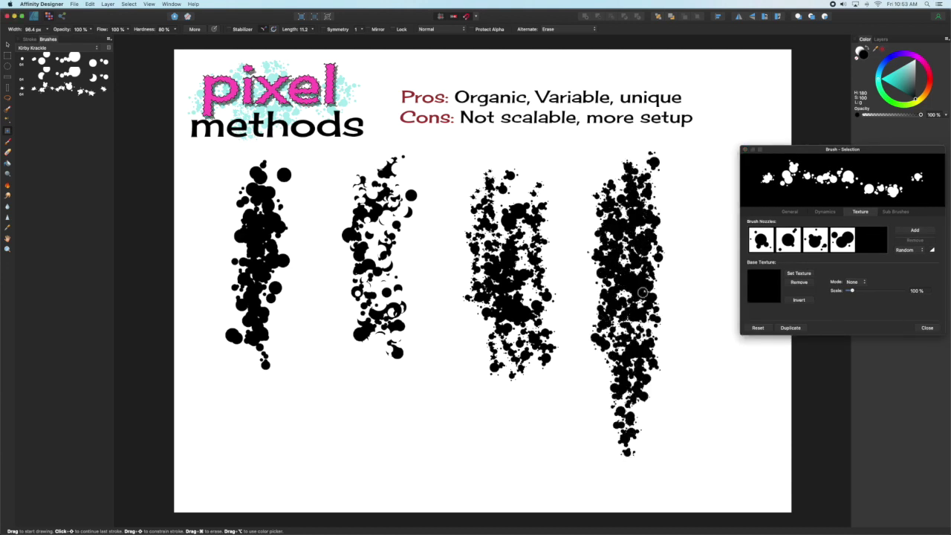
mouse_move(665, 189)
mouse_down()
mouse_move(654, 383)
mouse_move(643, 410)
mouse_up()
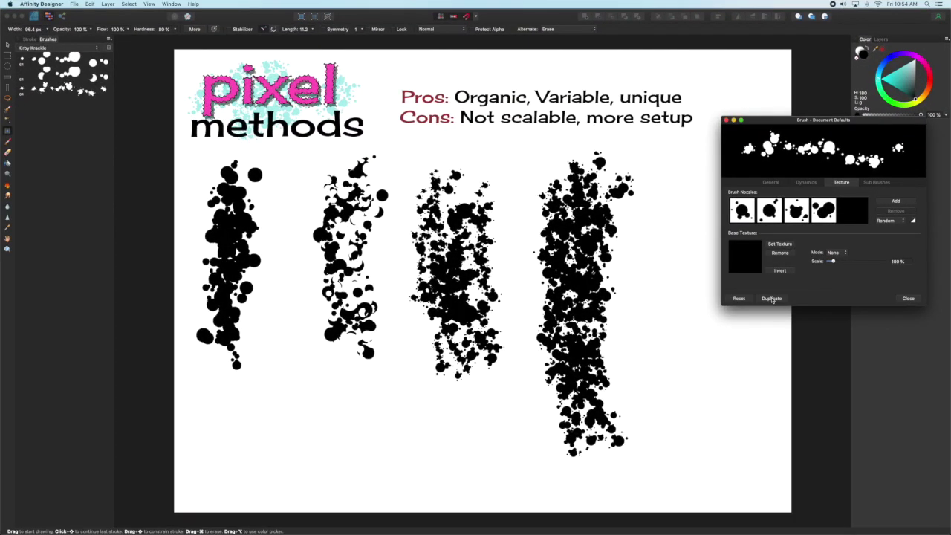
Duplicate the four-nozzle brush and add K2.png to the copy as a bitmap sub-brush.
click(772, 299)
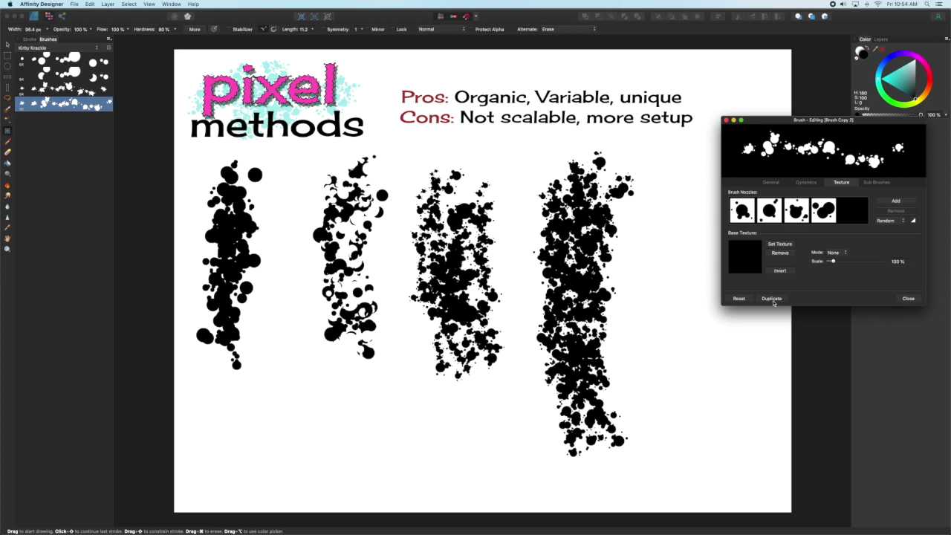
click(876, 182)
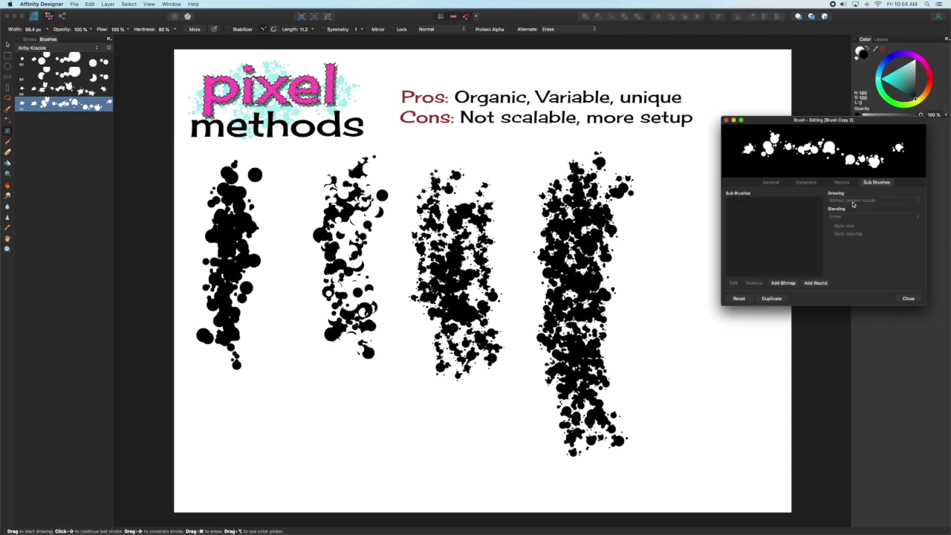
click(783, 283)
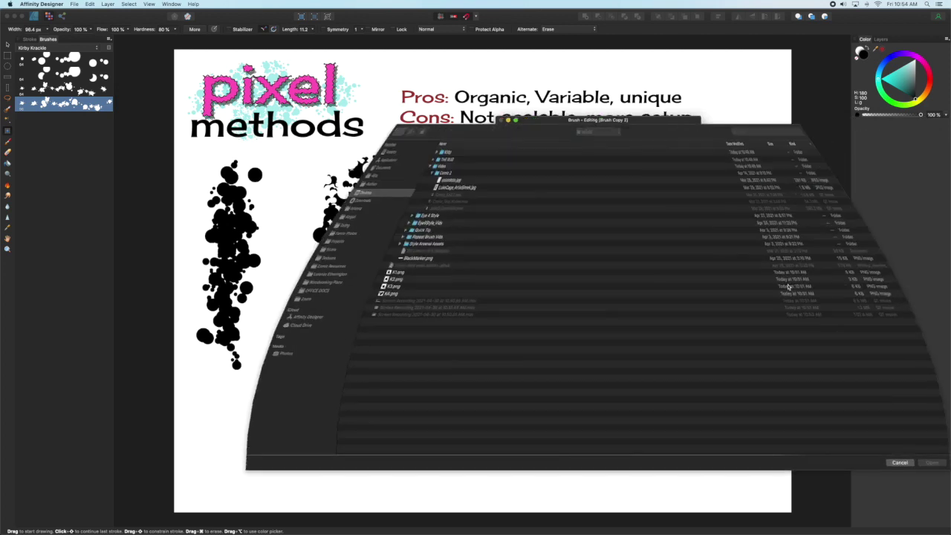
click(361, 280)
key(Return)
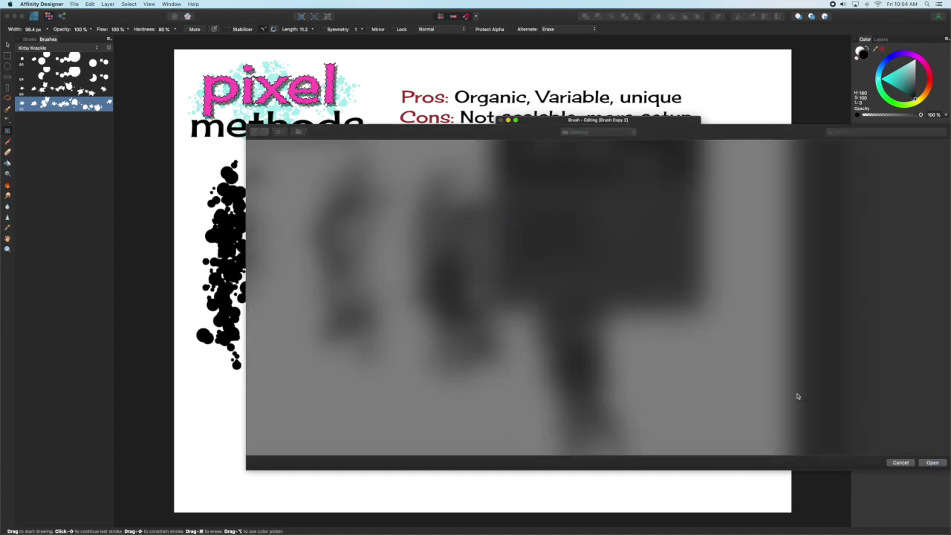
Turn off size and spacing sync for the sub-brush, set its blending to Erase and its drawing to Behind current nozzle.
click(774, 211)
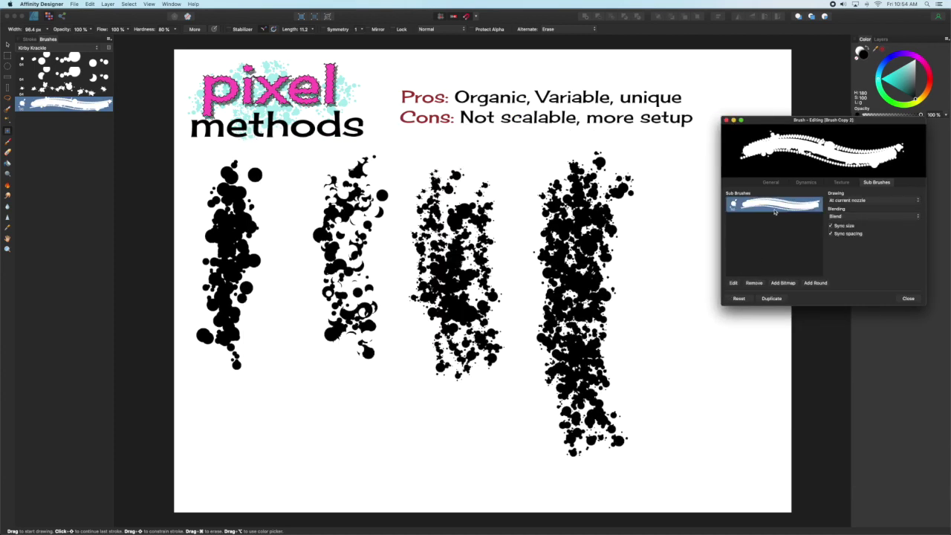
click(830, 226)
click(850, 216)
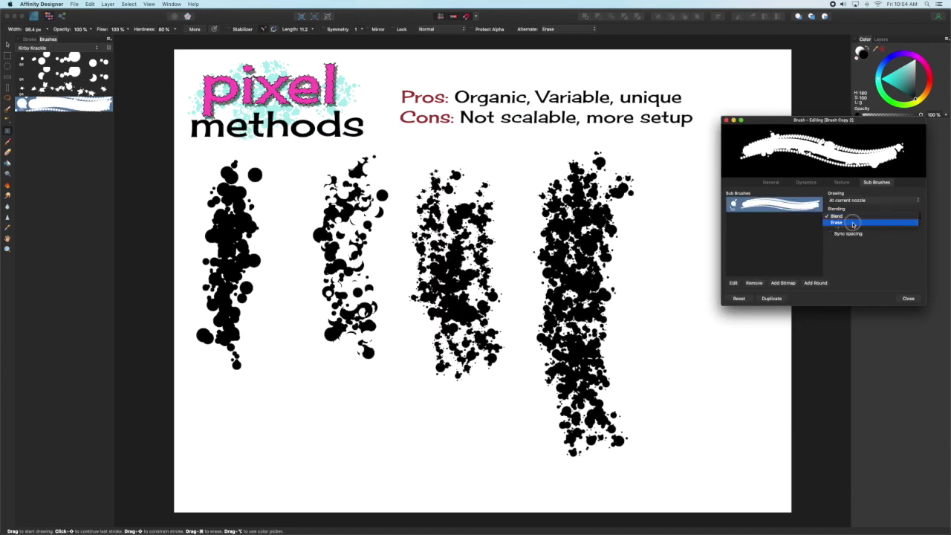
click(853, 223)
click(855, 201)
click(856, 208)
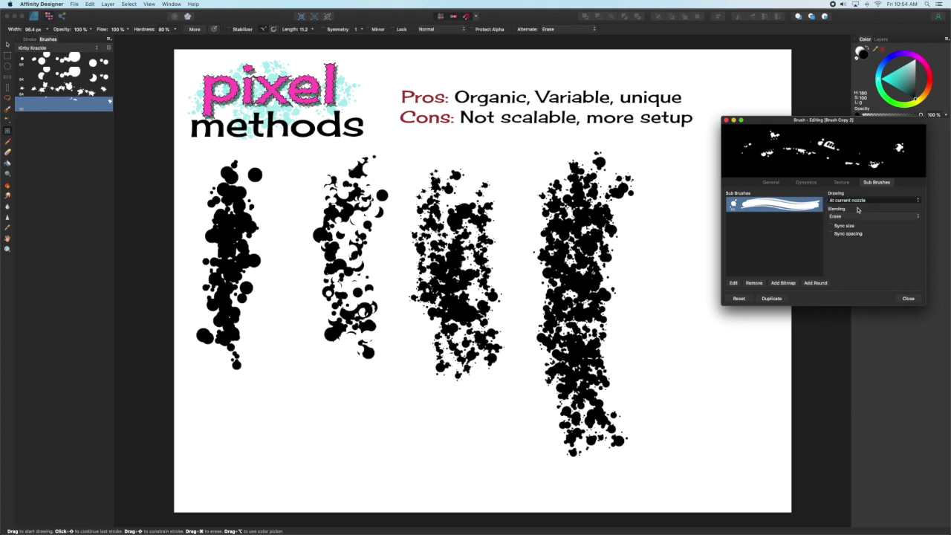
Widen the sub-brush's spacing and set its rotation jitter to 100%, scatter X to 150% and scatter Y to 265%, all random.
double_click(754, 208)
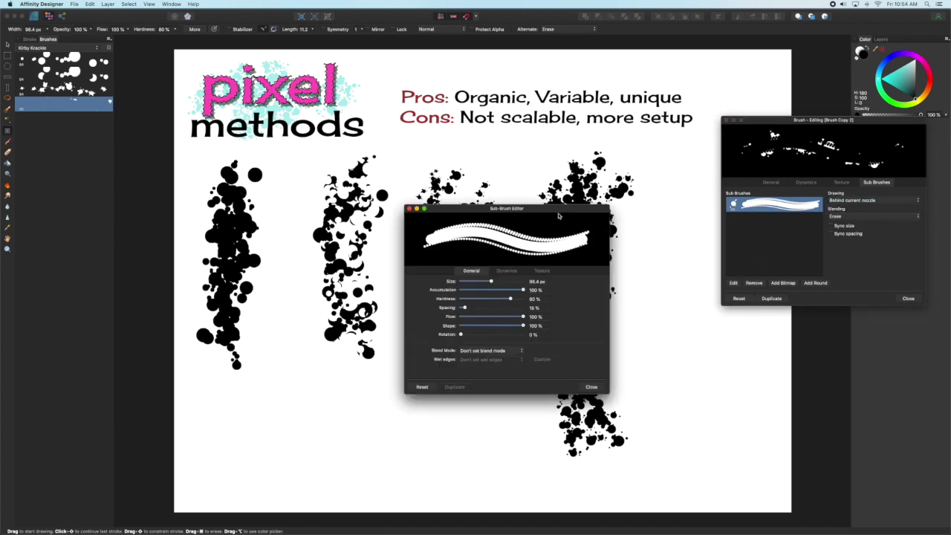
drag(559, 216, 557, 205)
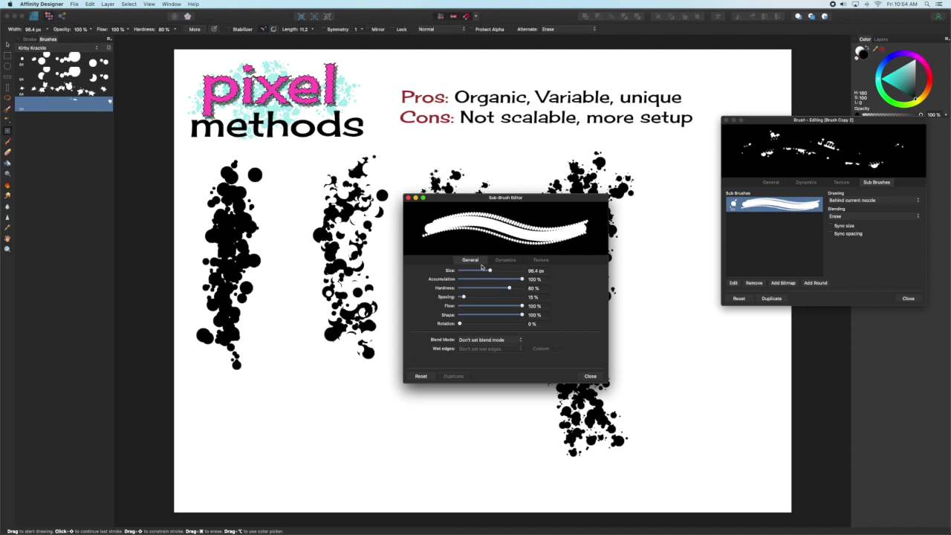
drag(463, 296, 485, 297)
click(505, 259)
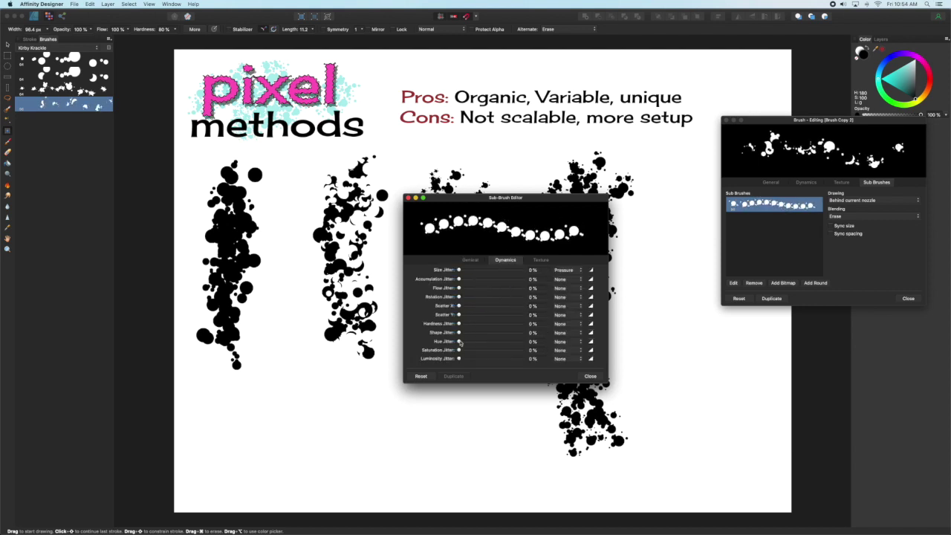
mouse_move(459, 305)
mouse_down()
mouse_move(501, 314)
mouse_move(523, 299)
mouse_up()
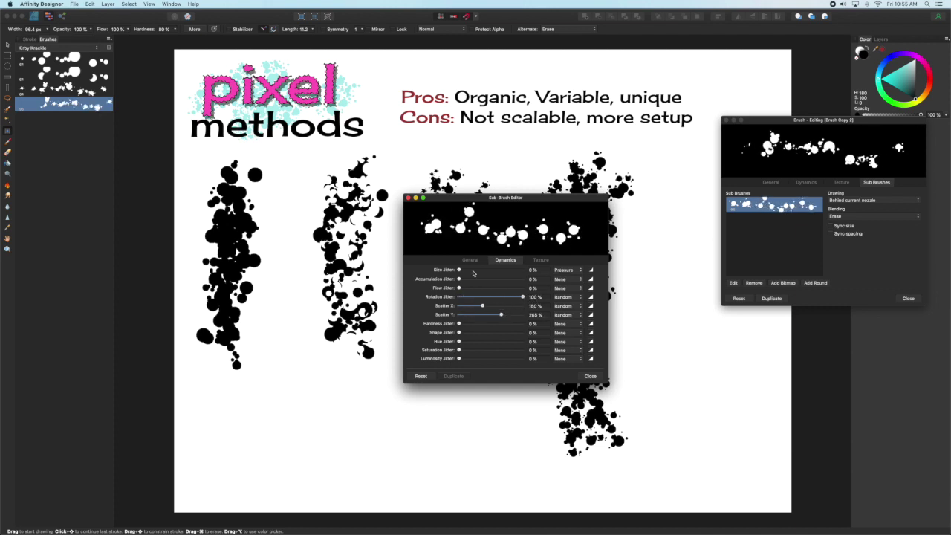
Set the sub-brush's size jitter to 40% with the Random controller and close the sub-brush editor.
drag(459, 271, 487, 272)
click(565, 270)
click(563, 262)
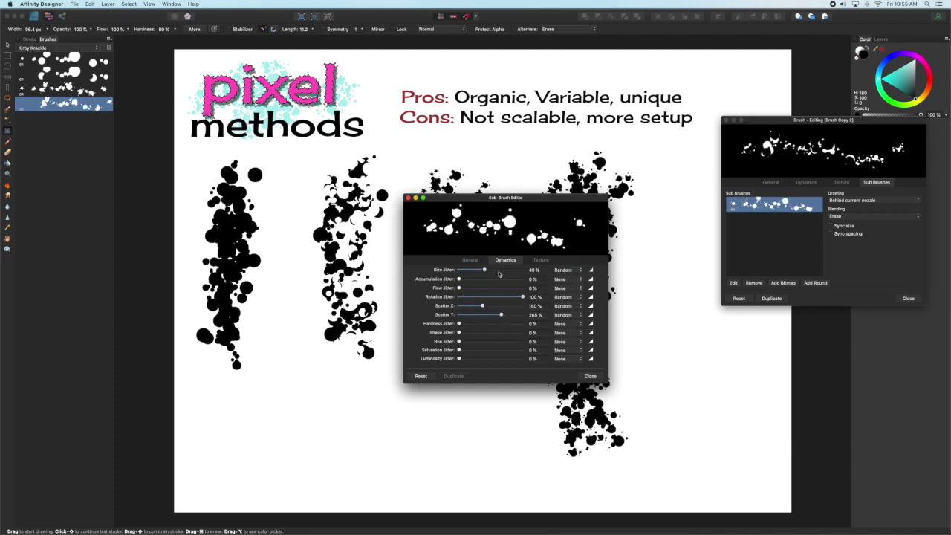
drag(598, 195, 541, 190)
click(352, 193)
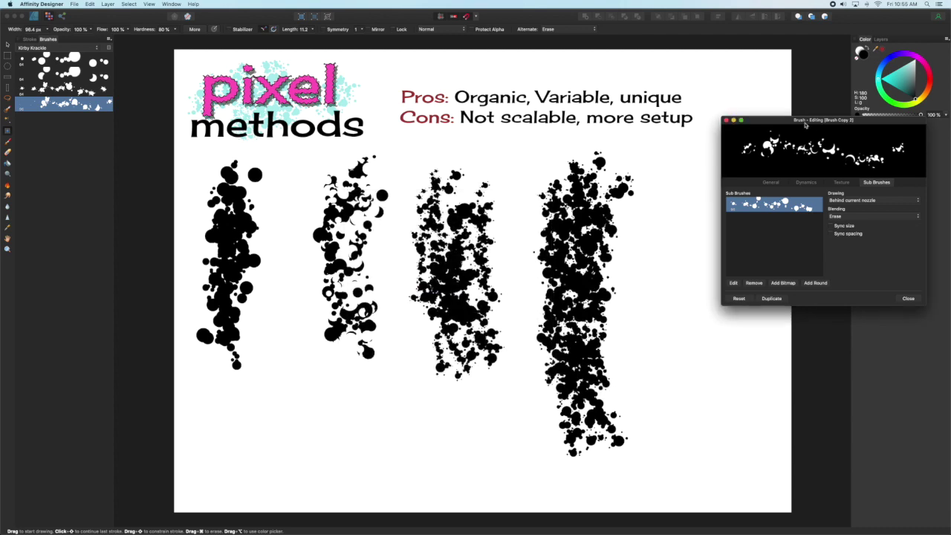
Paint a tall stroke with the duplicated brush near the page's right edge, check its texture nozzles and close the brush editor.
drag(806, 124, 440, 176)
mouse_move(702, 163)
mouse_down()
mouse_move(707, 294)
mouse_move(710, 238)
mouse_move(712, 279)
mouse_move(736, 151)
mouse_move(724, 355)
mouse_move(749, 377)
mouse_move(710, 352)
mouse_move(717, 258)
mouse_up()
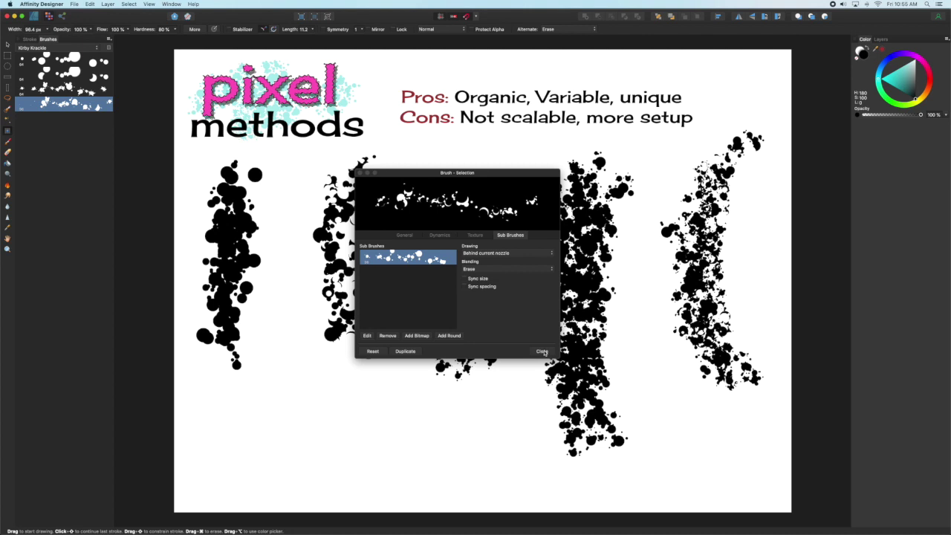
click(475, 235)
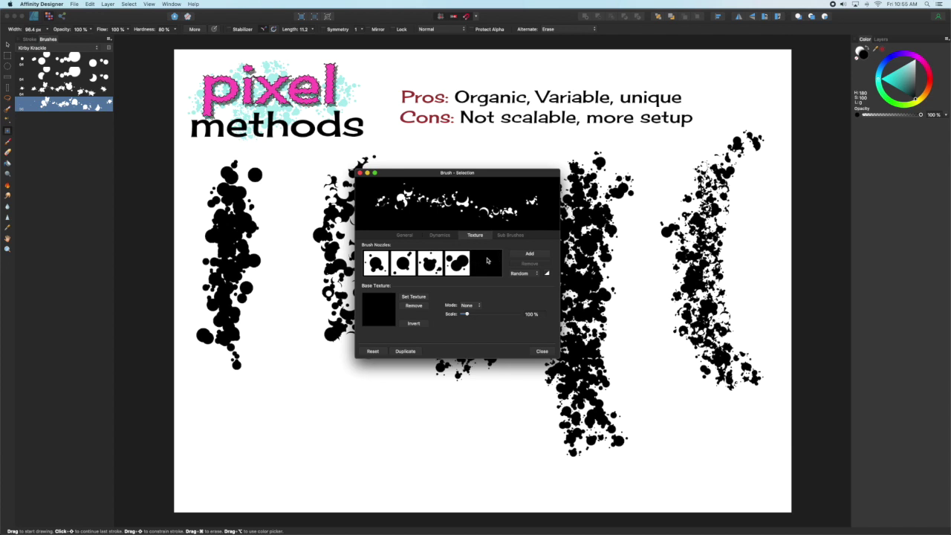
click(542, 352)
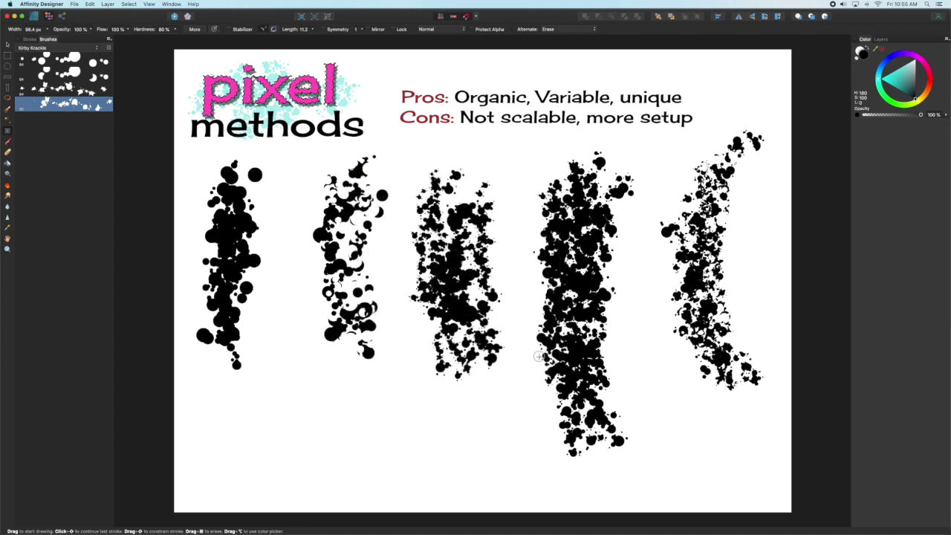